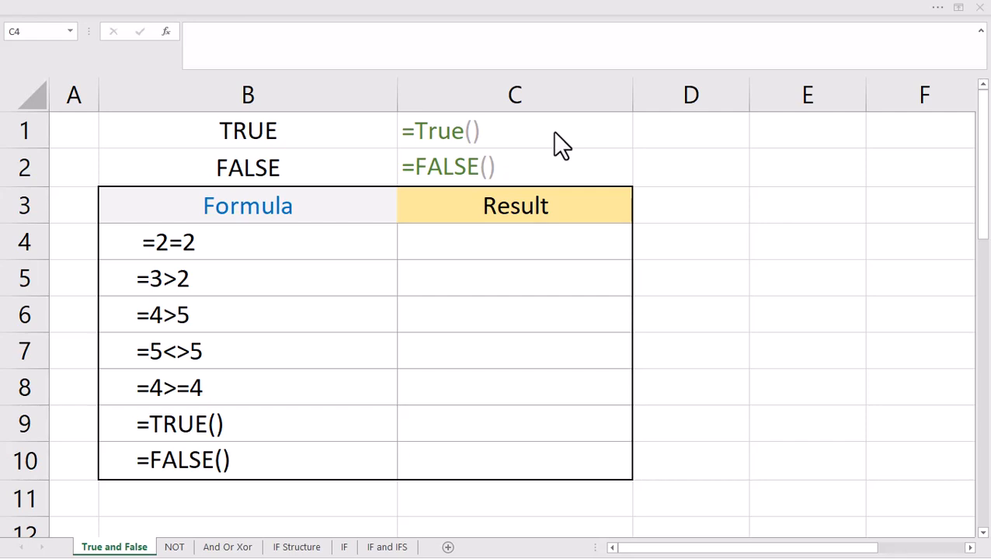
Enter the comparison formulas =2=2 in C4 and =3>2 in C5 of the Result column
click(469, 242)
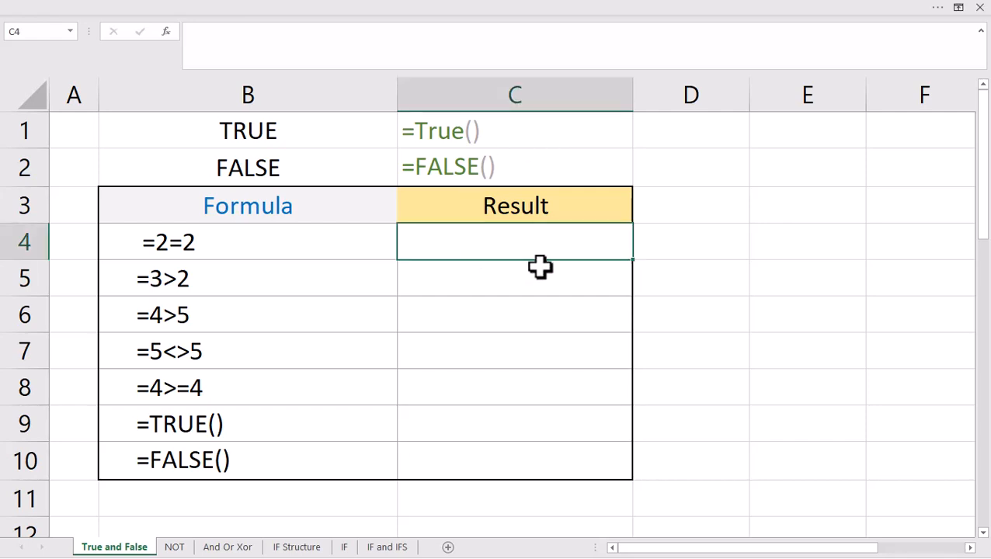
text(=)
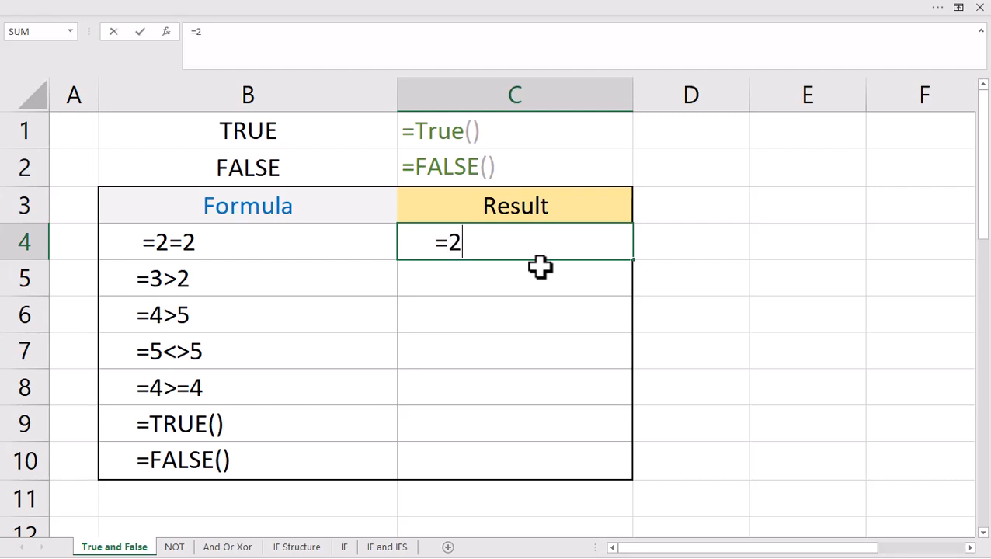
text(2=2)
key(Return)
text(=3>2)
key(Return)
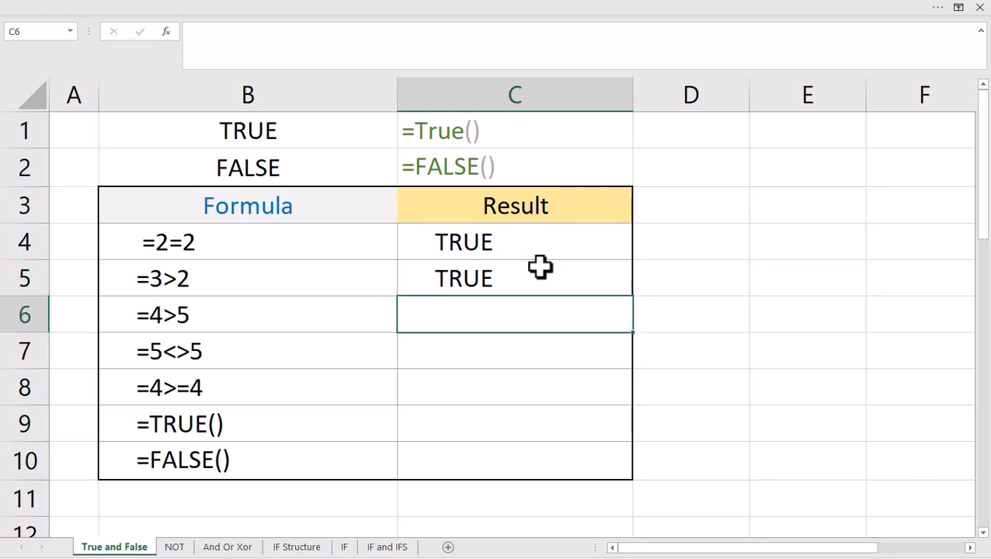
Enter the comparison formulas =4>5, =5<>5 and =4>=4 in cells C6 to C8
text(=4>5)
key(Return)
text(=5<>5)
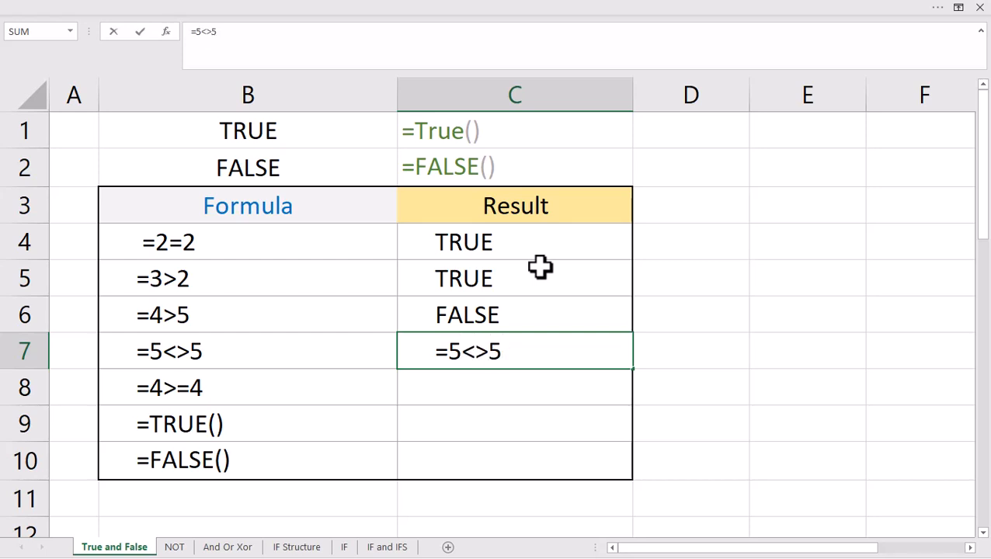
key(Return)
text(=4>=4)
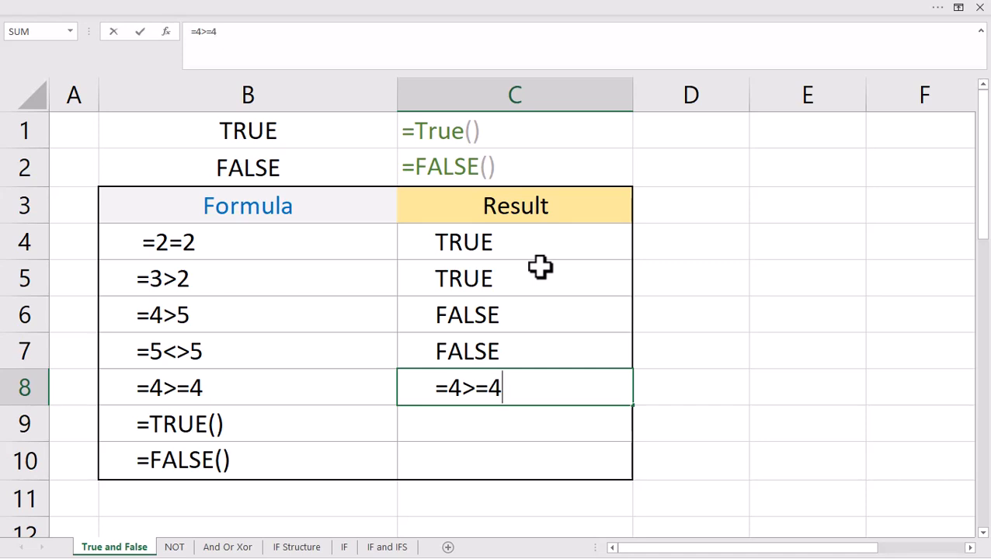
key(Return)
Enter the functions =TRUE() in C9 and =FALSE() in C10
text(=true)
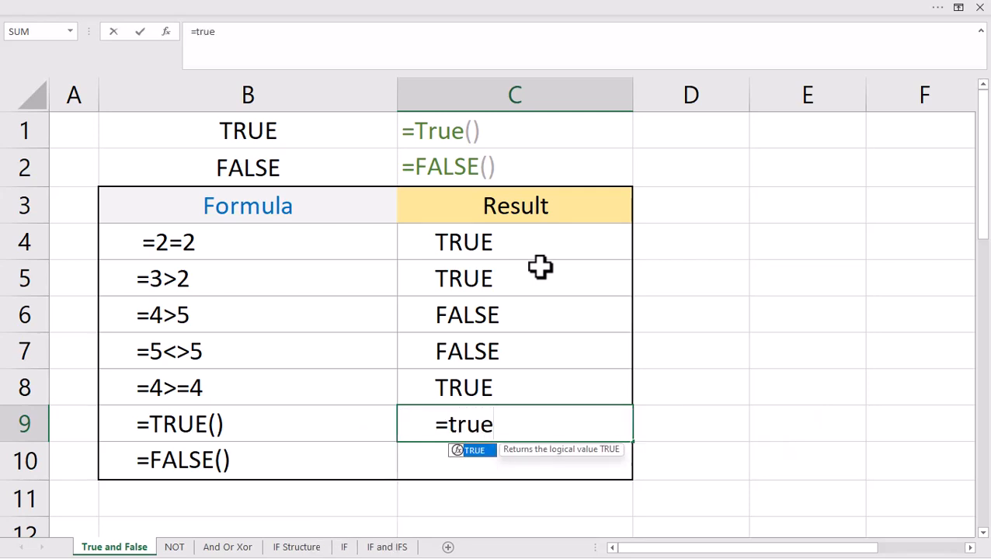
text(())
key(Return)
text(=)
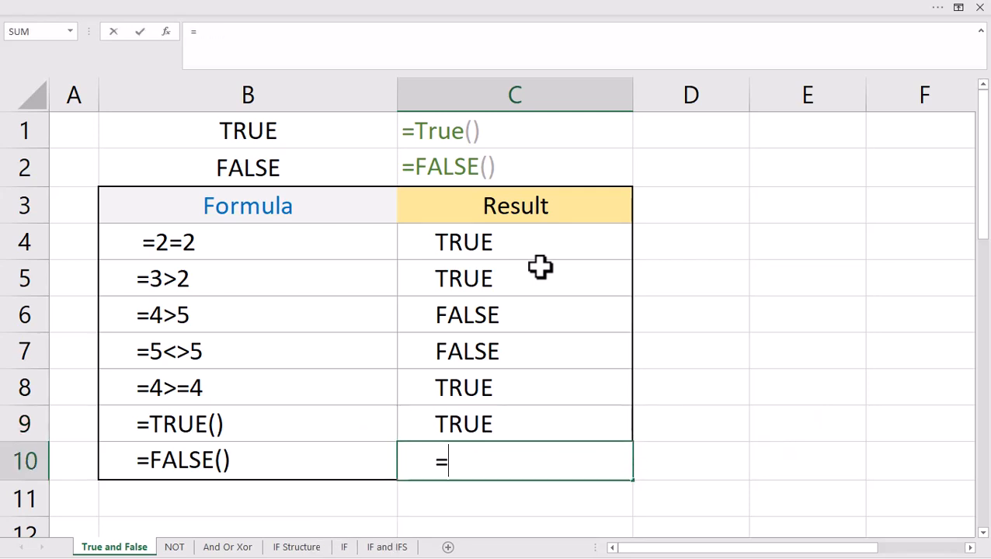
text(false())
key(Return)
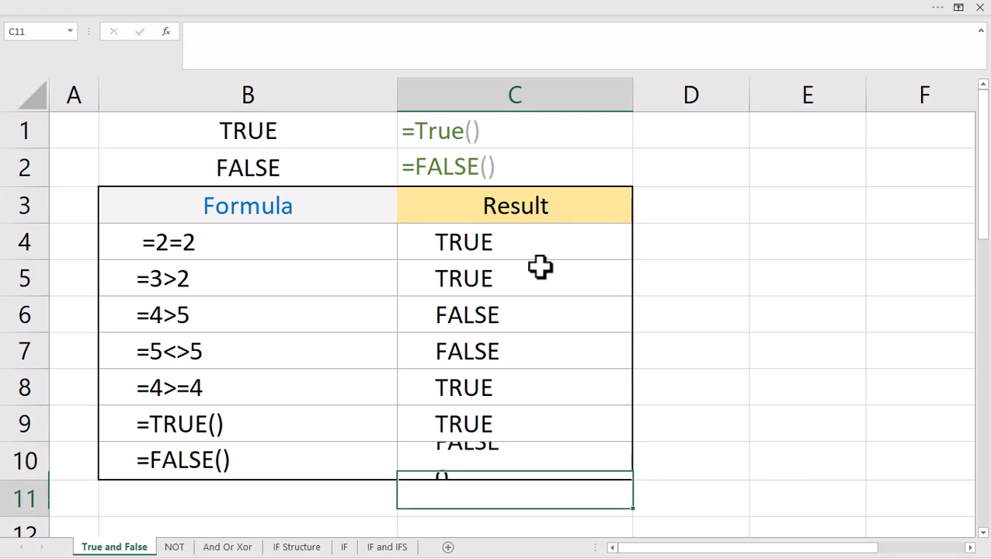
Enter the formula =TRUE without parentheses in cell E4
key(Right)
key(Up)
key(Up)
key(Up)
key(Up)
key(Up)
key(Right)
key(Up)
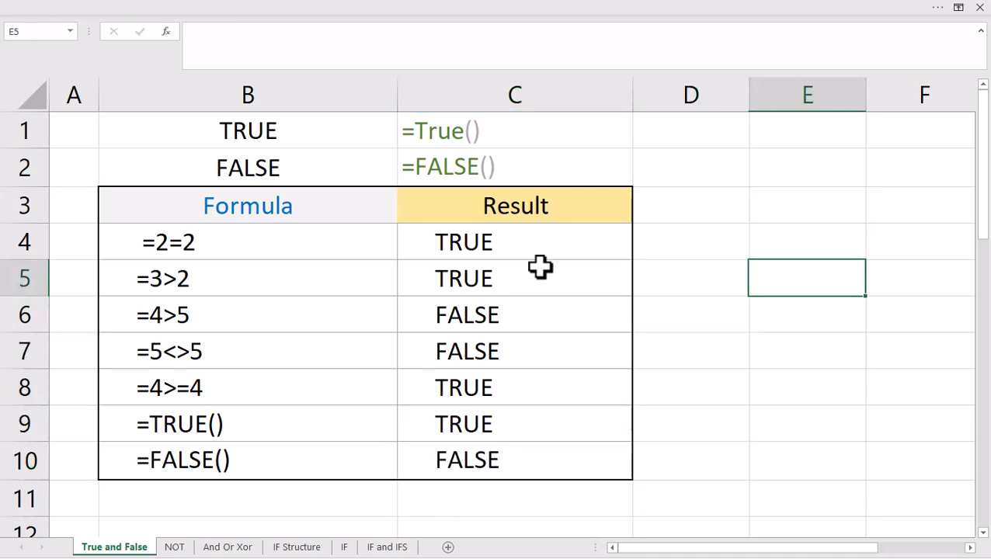
key(Up)
text(=true)
key(Return)
Retype the formula in E4 as =TRUE and enter =FALSE without parentheses in E5
key(Up)
key(F2)
key(BackSpace)
key(BackSpace)
key(BackSpace)
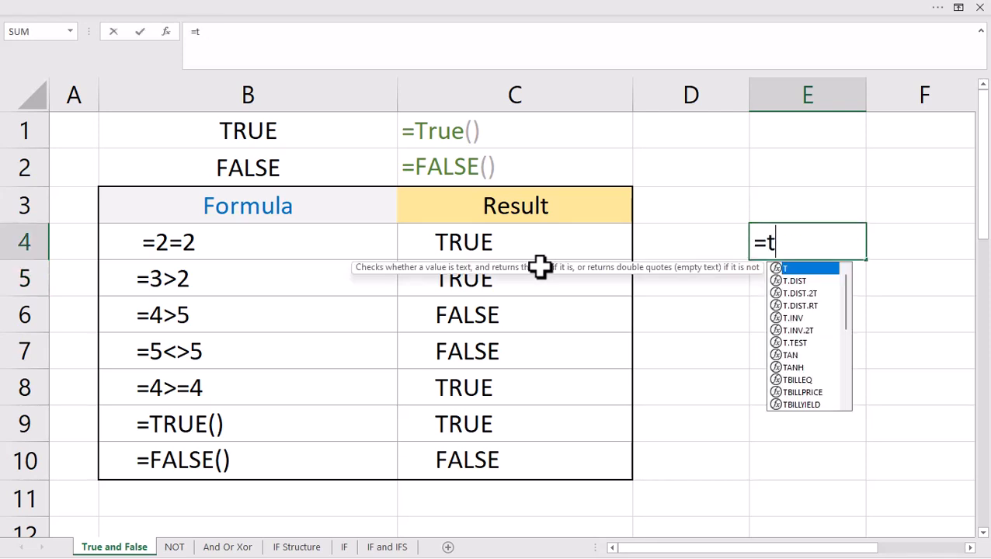
text(rue)
key(Return)
text(=false)
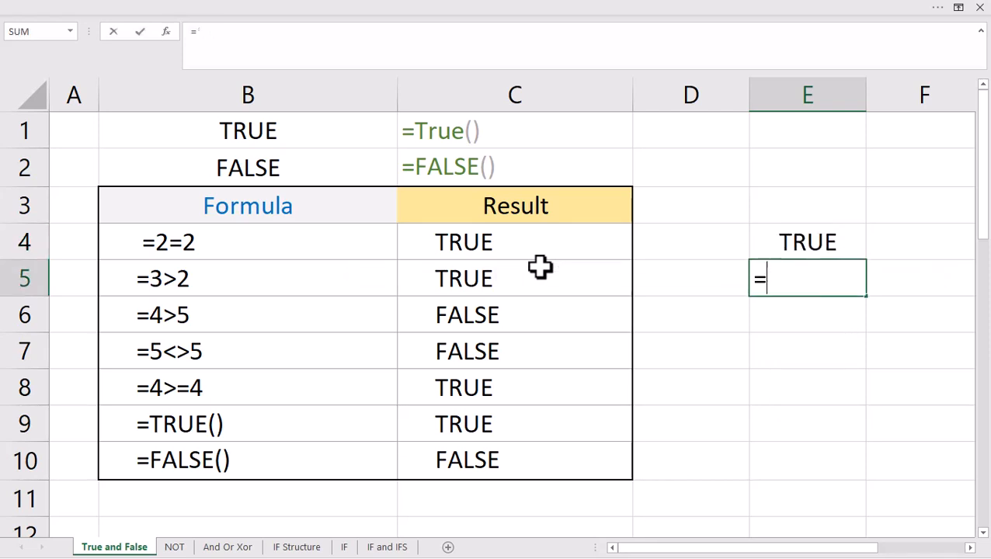
key(Return)
Enter the plain values TRUE in E6 and FALSE in E7, without an equals sign
text(t)
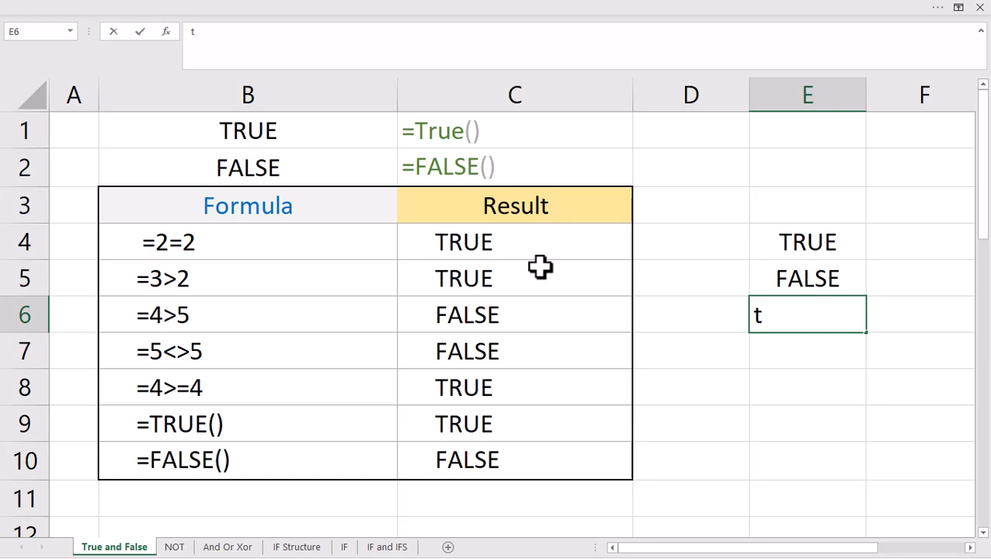
text(rue)
key(Return)
text(false)
key(Return)
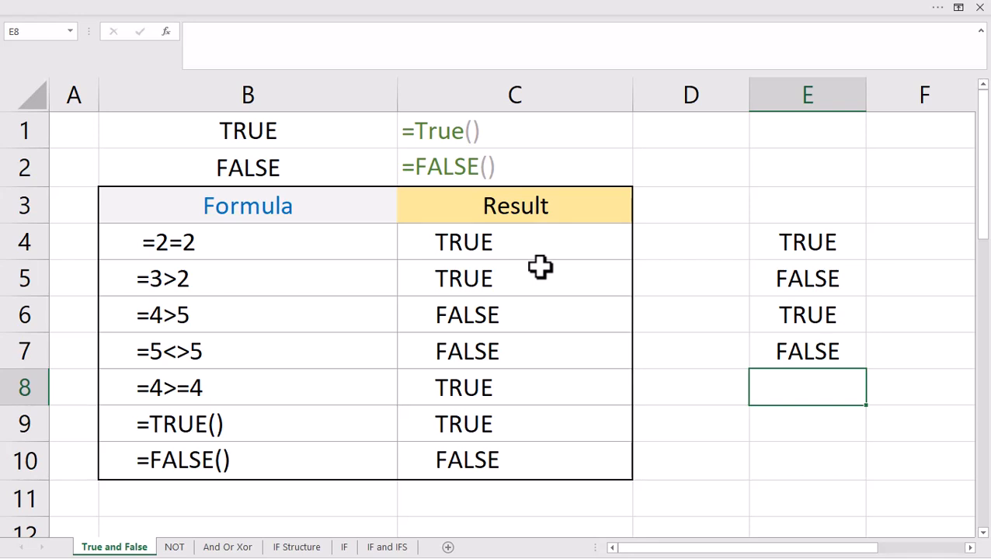
Use Go To Special to highlight the sheet's formula cells, and clear the selection after checking them
key(F5)
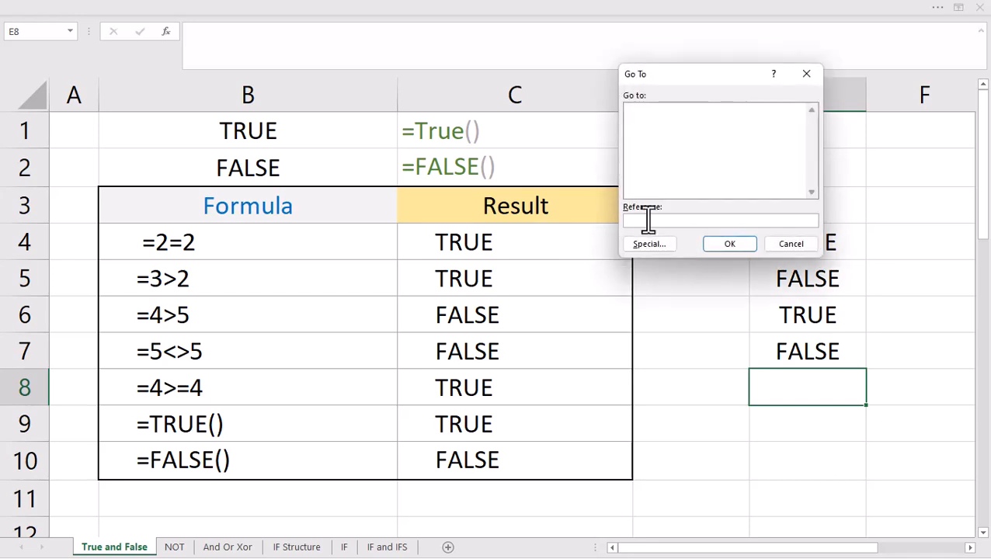
click(649, 244)
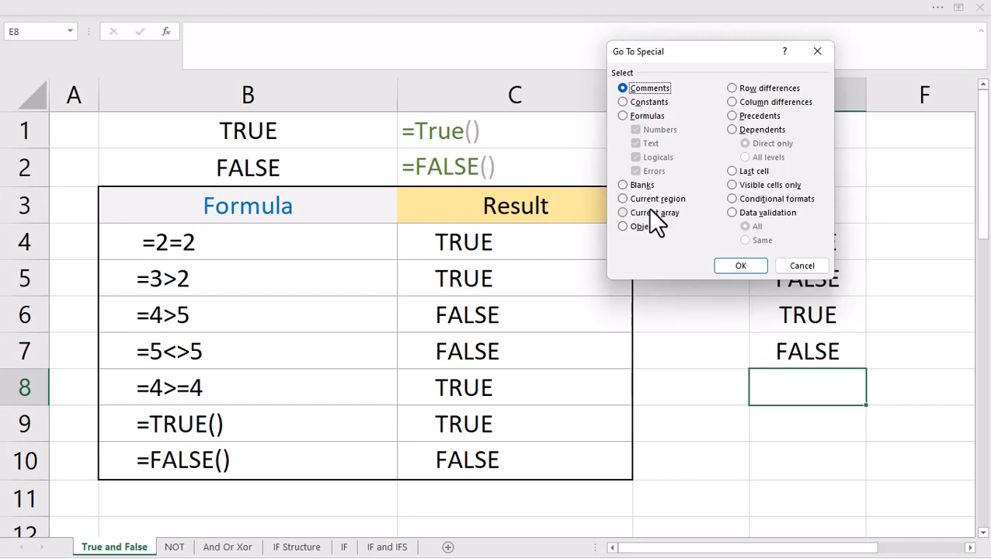
click(657, 104)
click(737, 266)
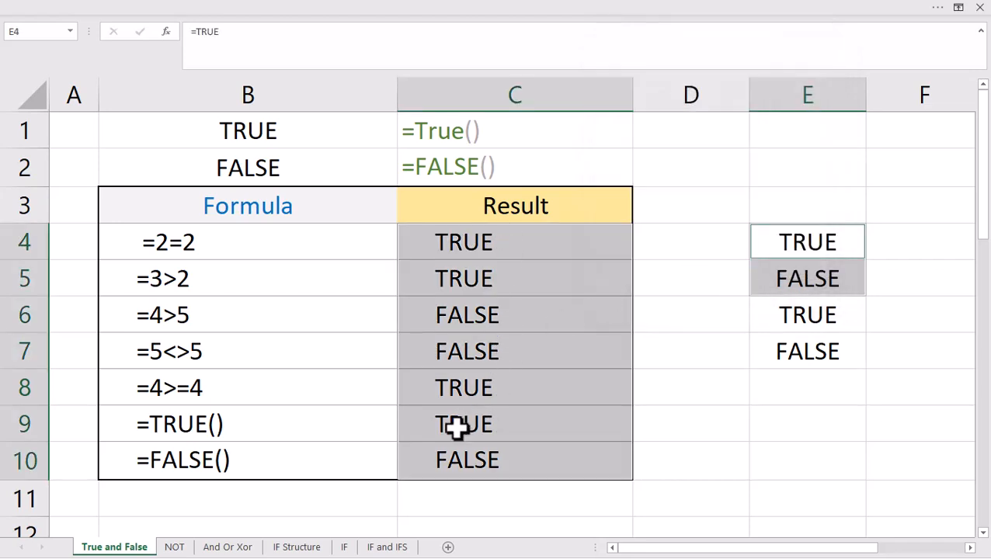
click(317, 503)
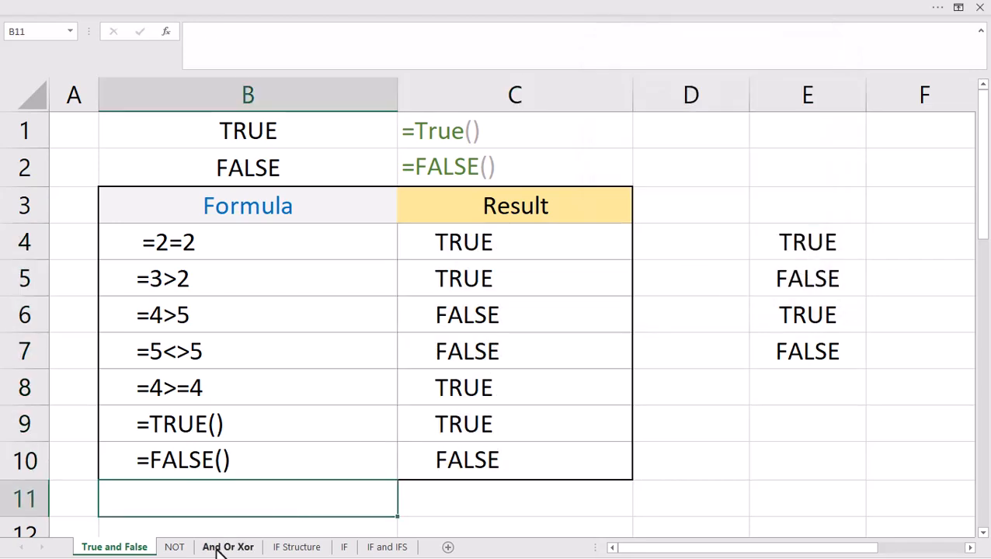
On the NOT sheet, enter =NOT(B4) in C4 and fill it down through C10
click(174, 549)
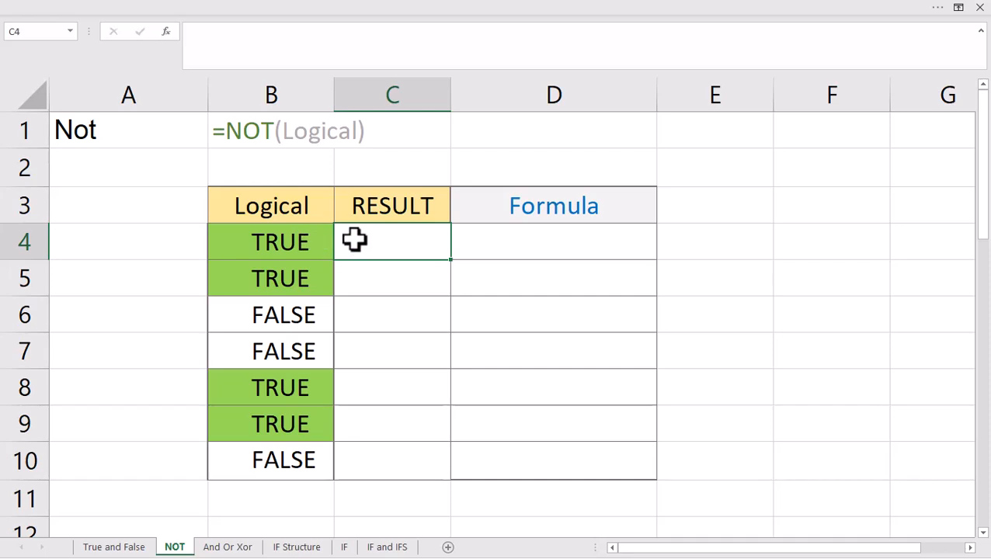
text(=not)
key(Tab)
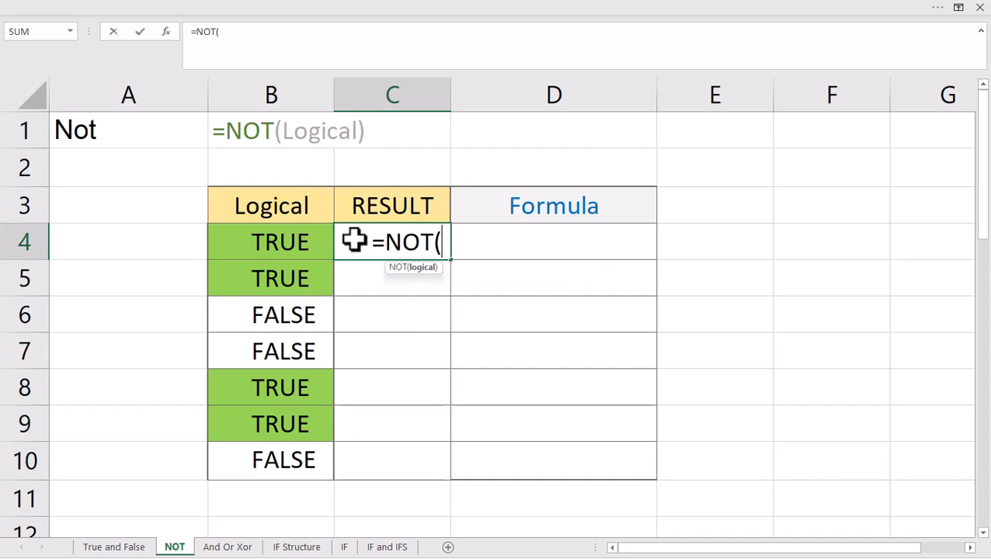
click(278, 246)
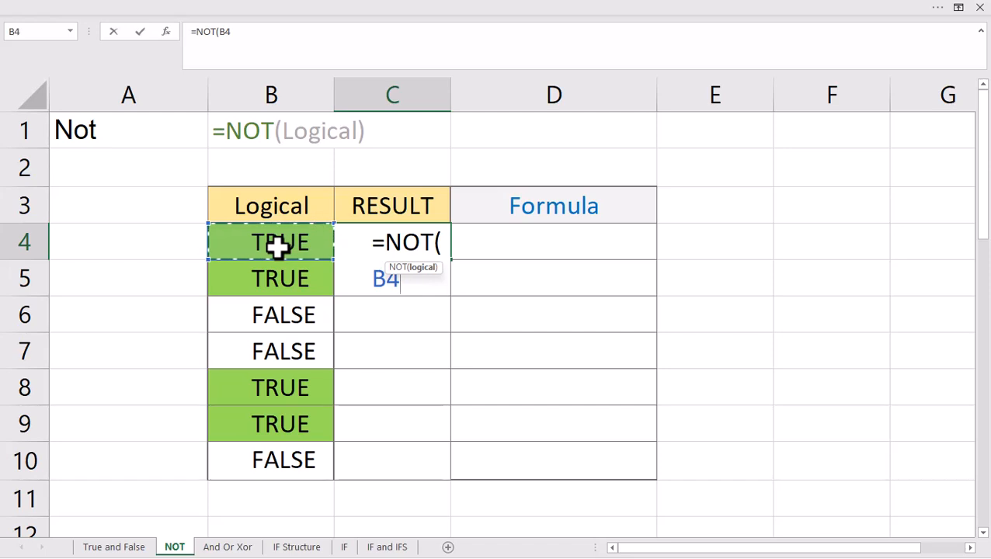
key(Return)
click(400, 243)
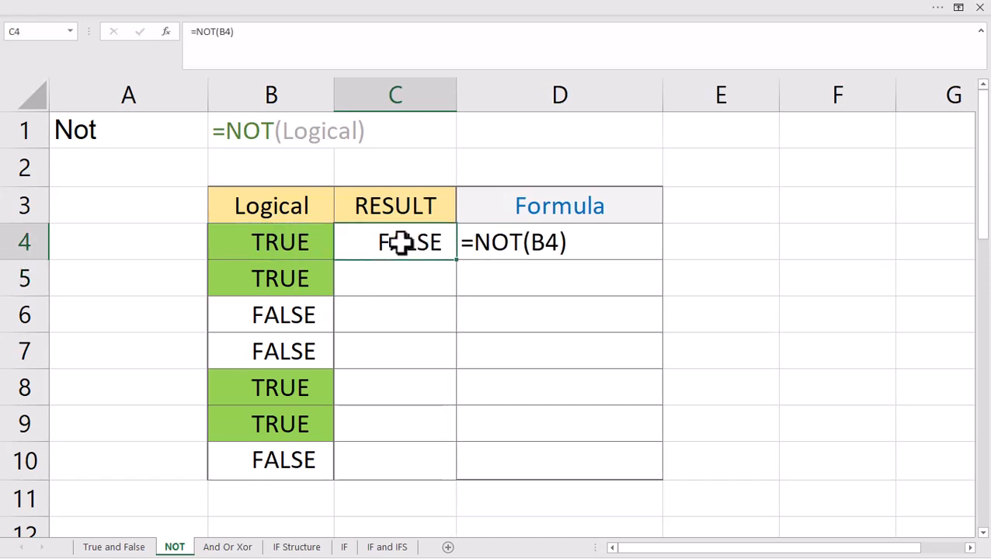
drag(458, 262, 438, 467)
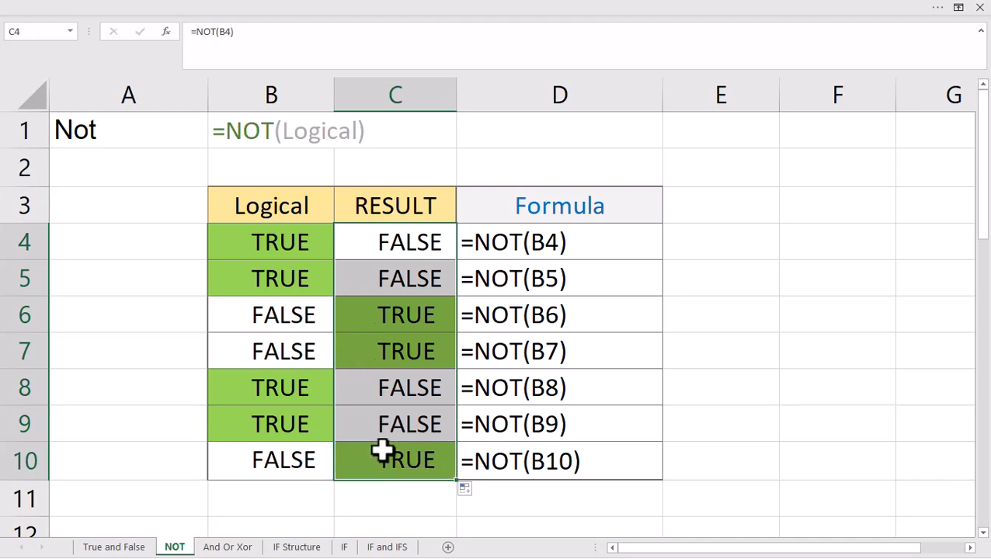
On the And Or Xor sheet, clear the existing And and Or results in D4:E6
click(233, 547)
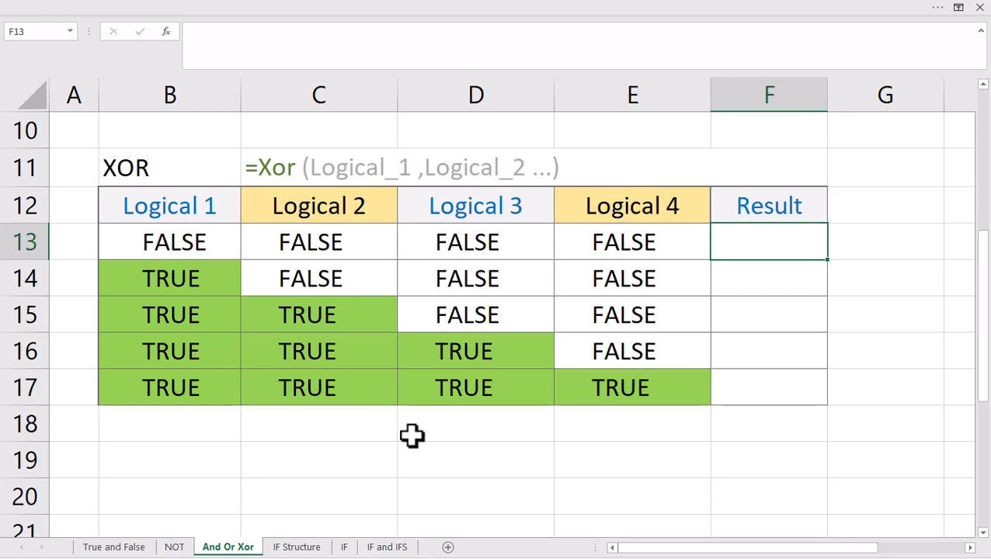
scroll(412, 436, up, 3)
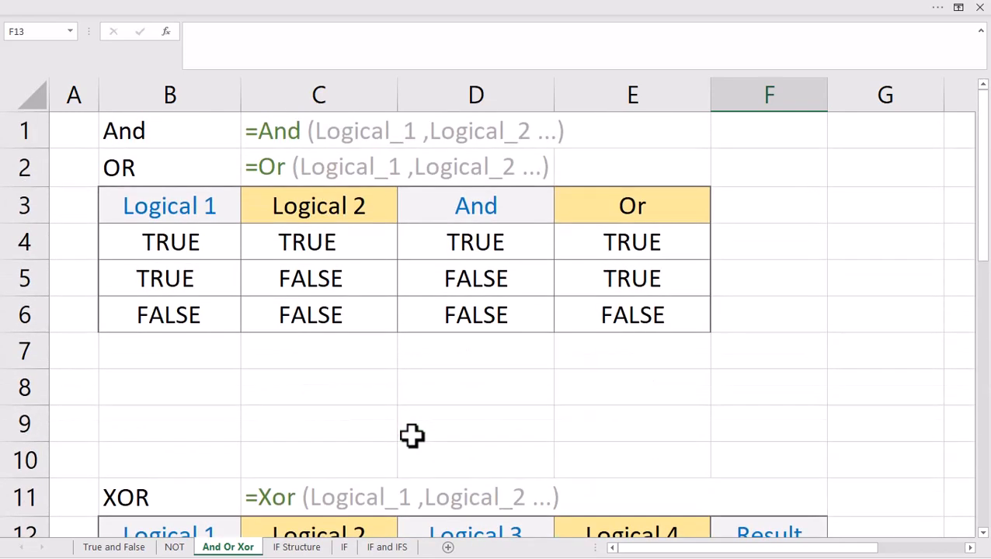
drag(472, 237, 588, 316)
key(Delete)
Enter =AND(B4,C4) in D4 and fill it down through D6
click(467, 243)
text(=and)
key(Tab)
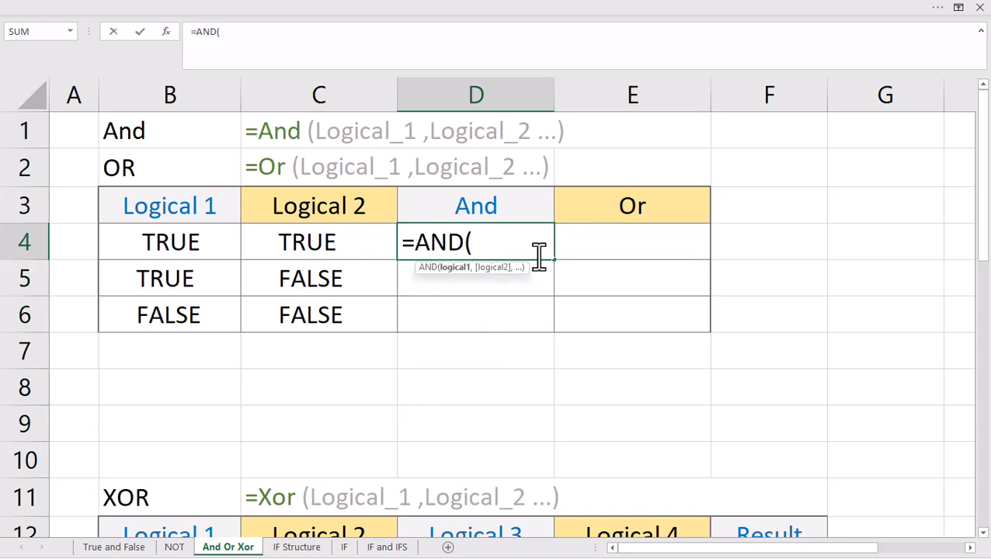
click(199, 240)
text(,)
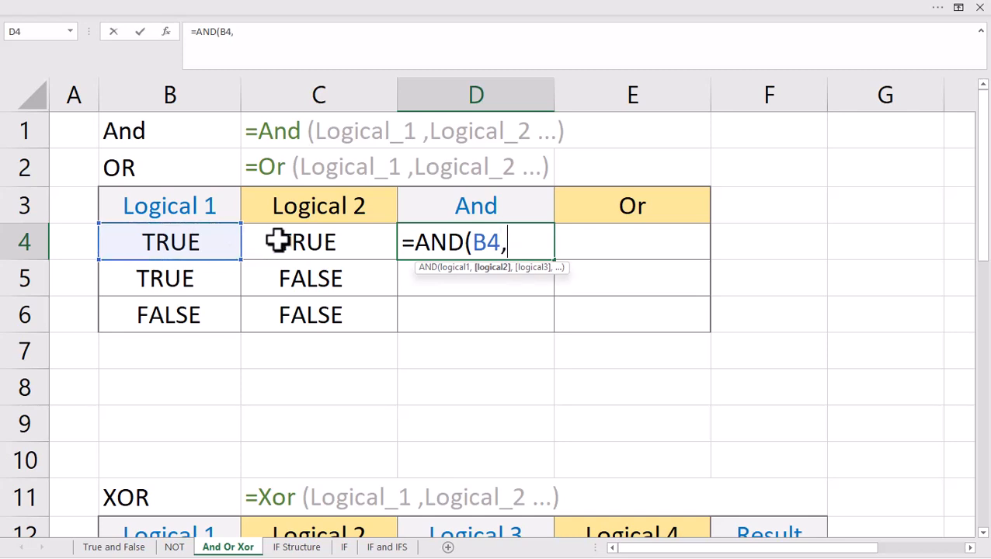
click(289, 250)
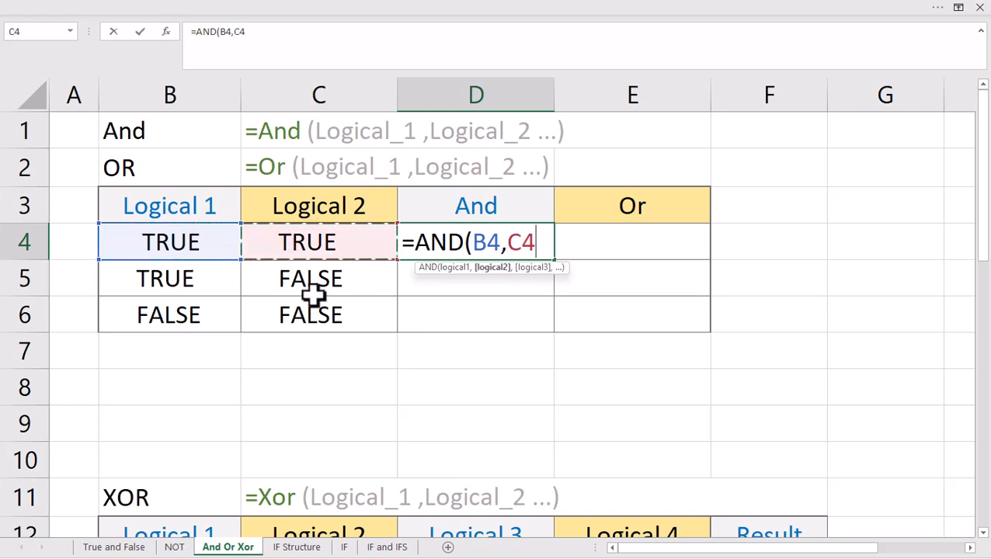
key(Return)
click(567, 245)
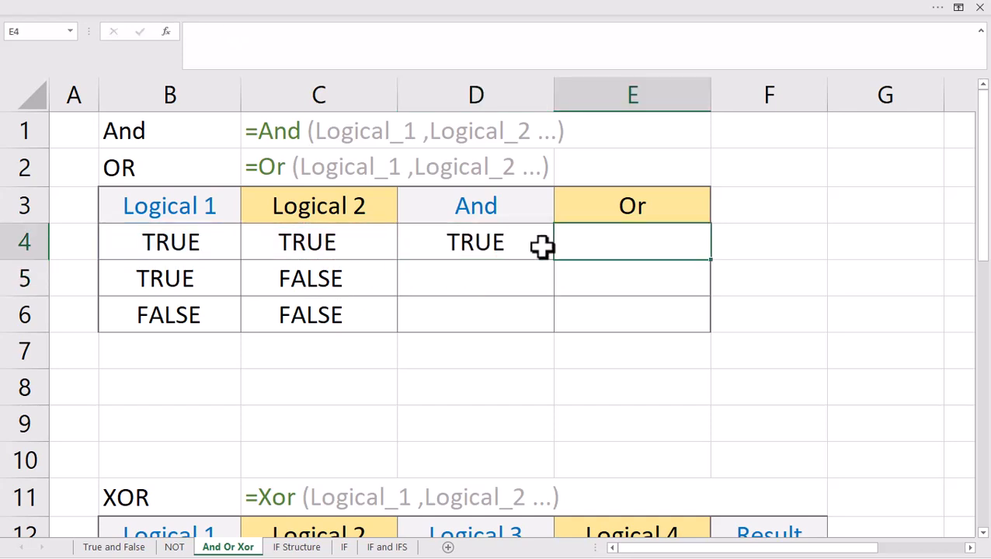
click(506, 237)
drag(556, 269, 536, 323)
Compare the AND results in D5 and D6 with their logical inputs in columns B and C
click(303, 287)
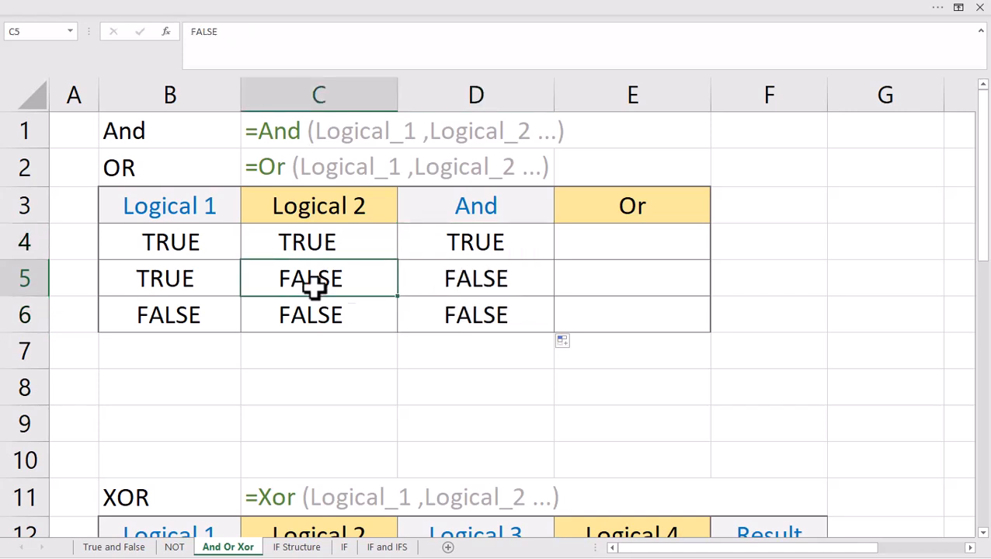
click(497, 289)
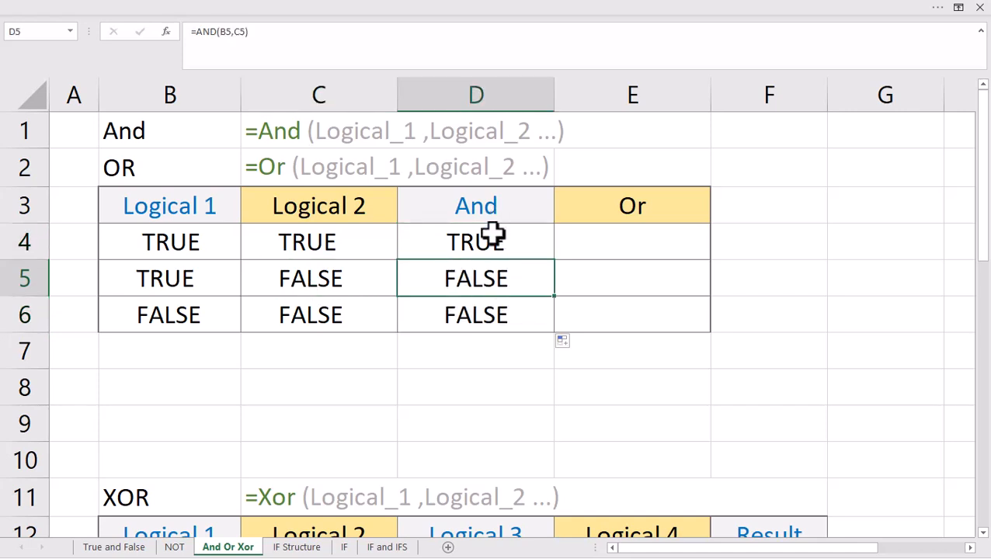
click(486, 206)
click(489, 276)
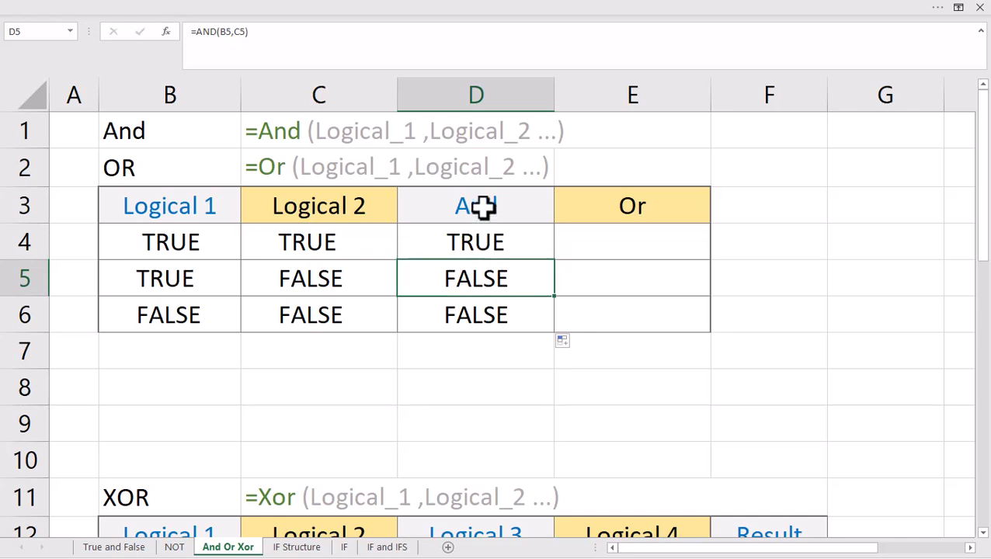
click(475, 313)
click(239, 314)
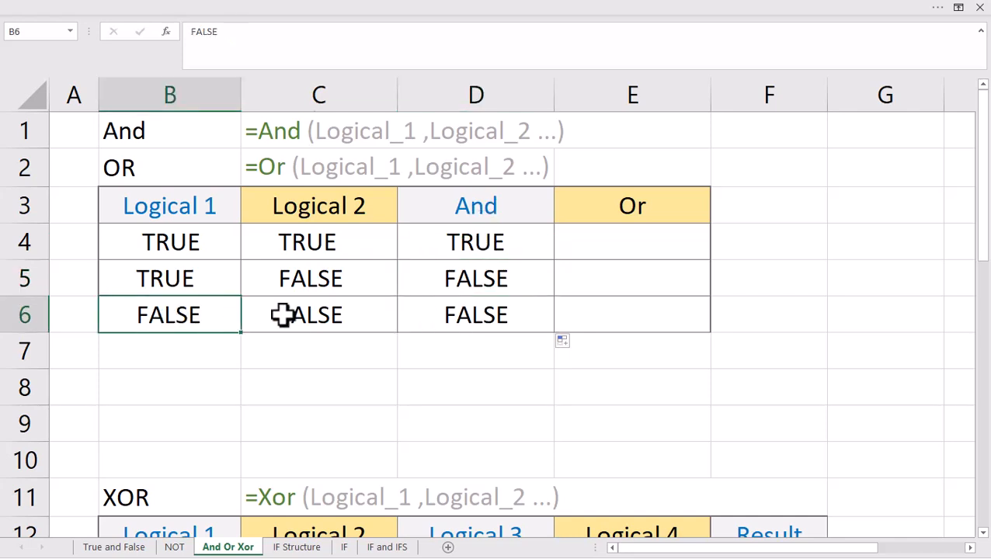
drag(238, 315, 250, 316)
click(535, 314)
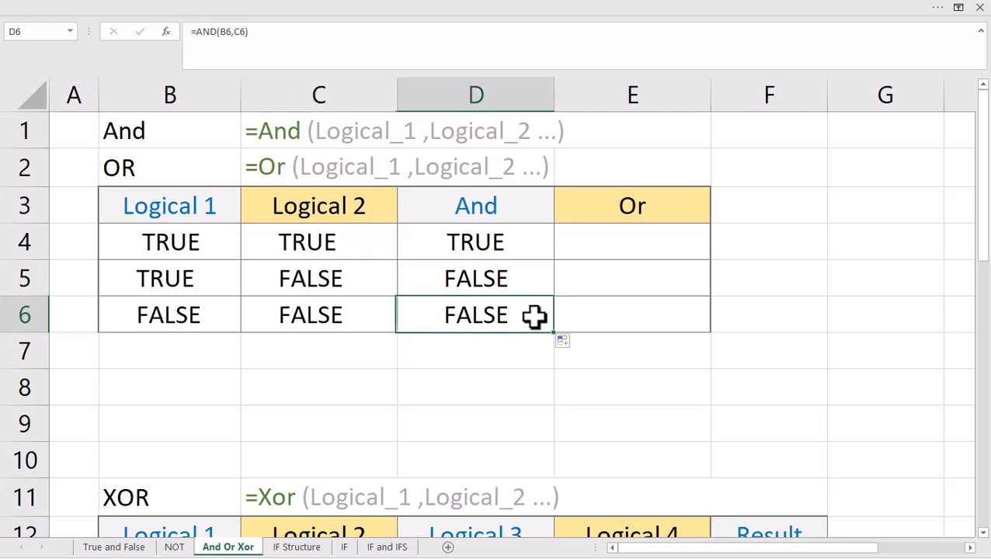
Enter =OR(B4,C4) in E4 and fill it down through E6
double_click(616, 238)
text(=or()
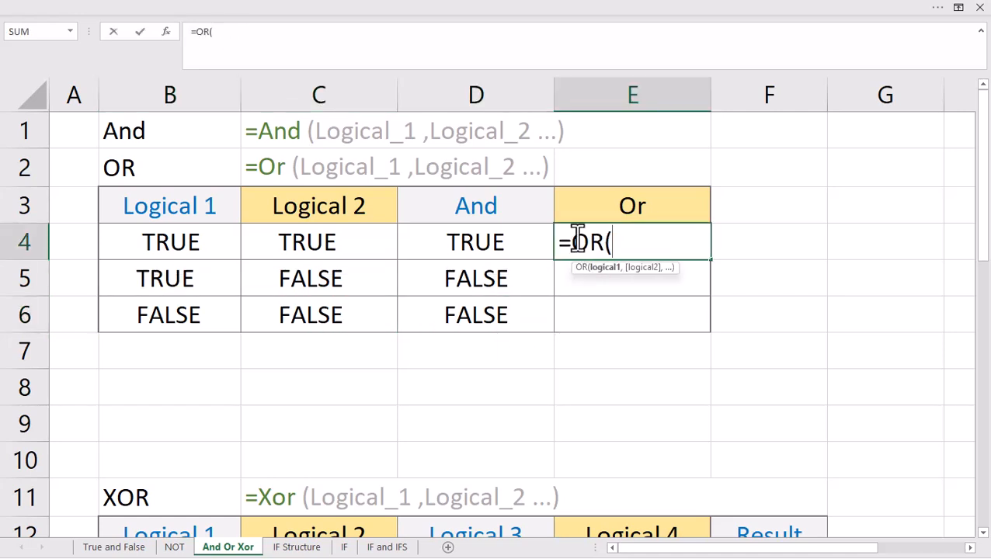
click(212, 239)
text(,)
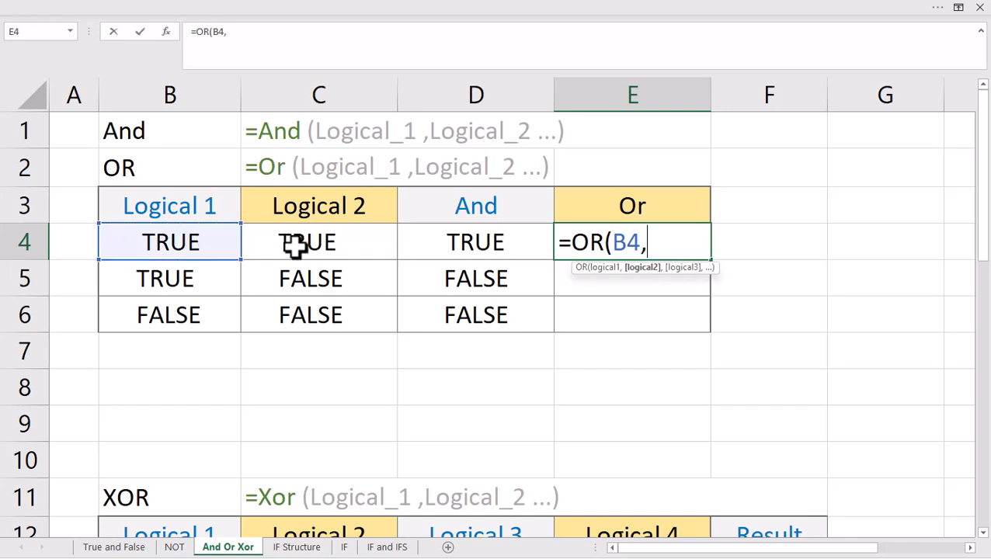
click(289, 246)
key(Return)
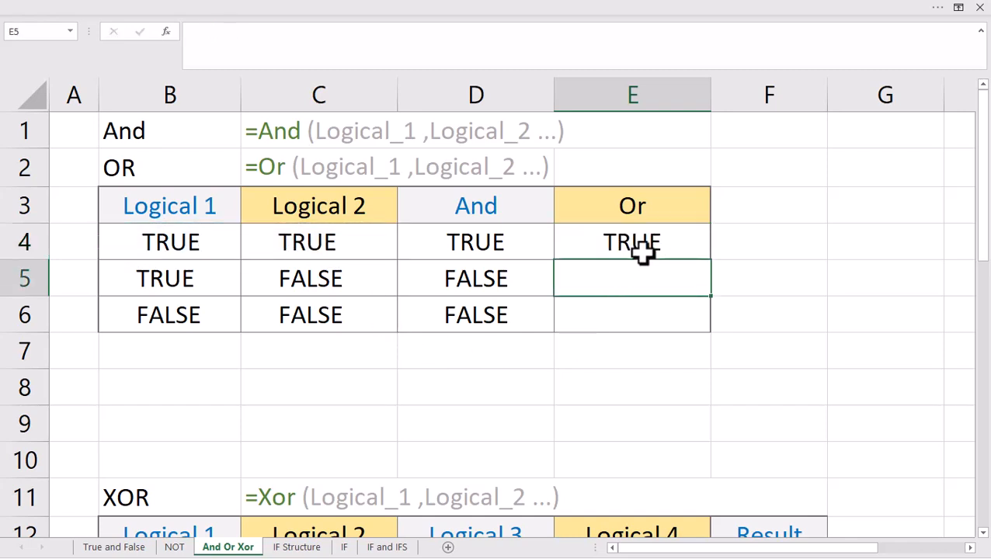
click(644, 244)
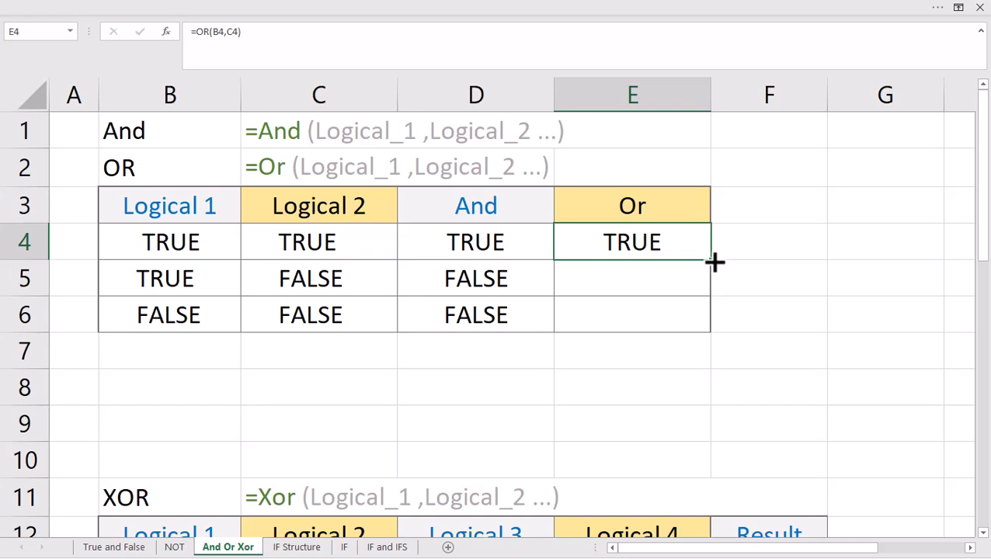
drag(714, 264, 699, 327)
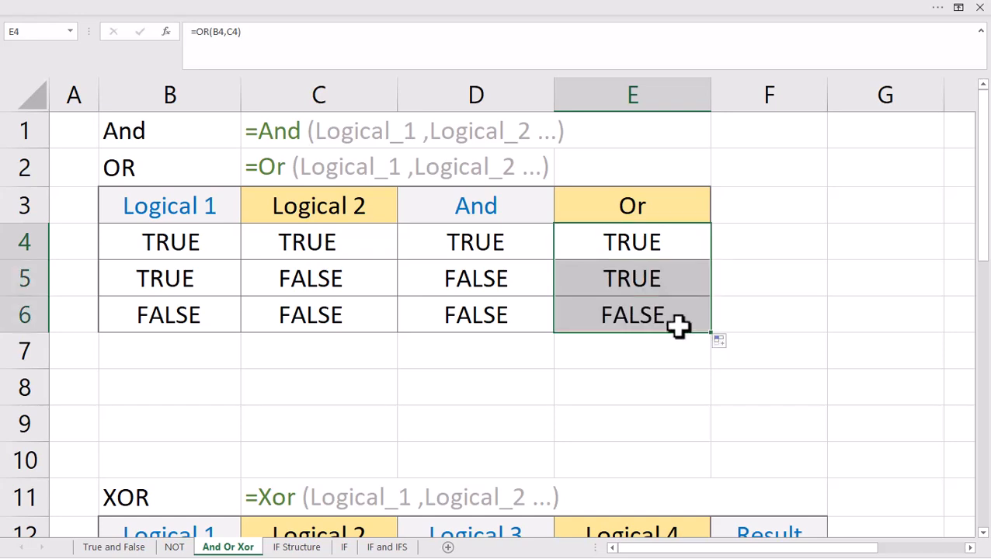
click(642, 321)
Enter =XOR(B13:E13) in F13, the first Result cell of the XOR table
scroll(641, 321, down, 2)
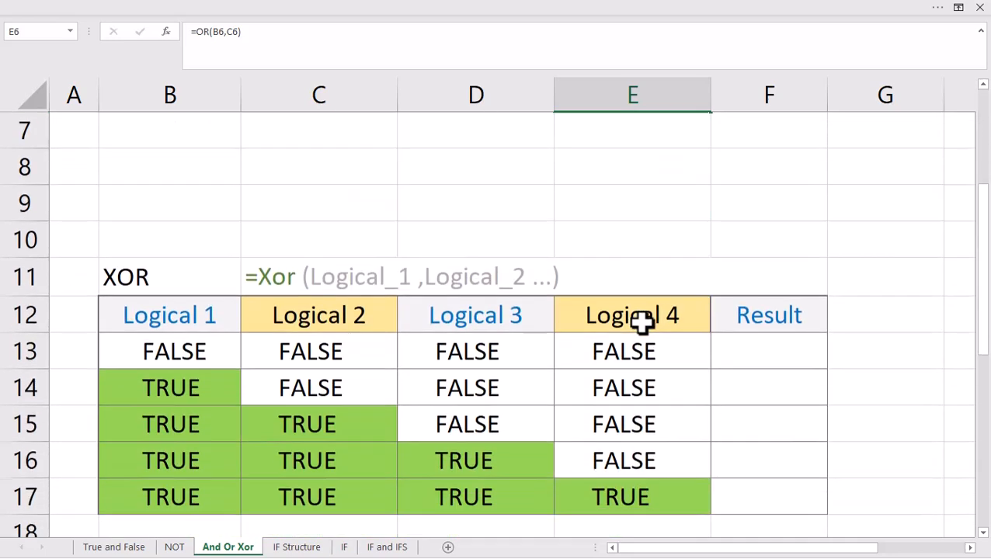
click(740, 353)
text(=)
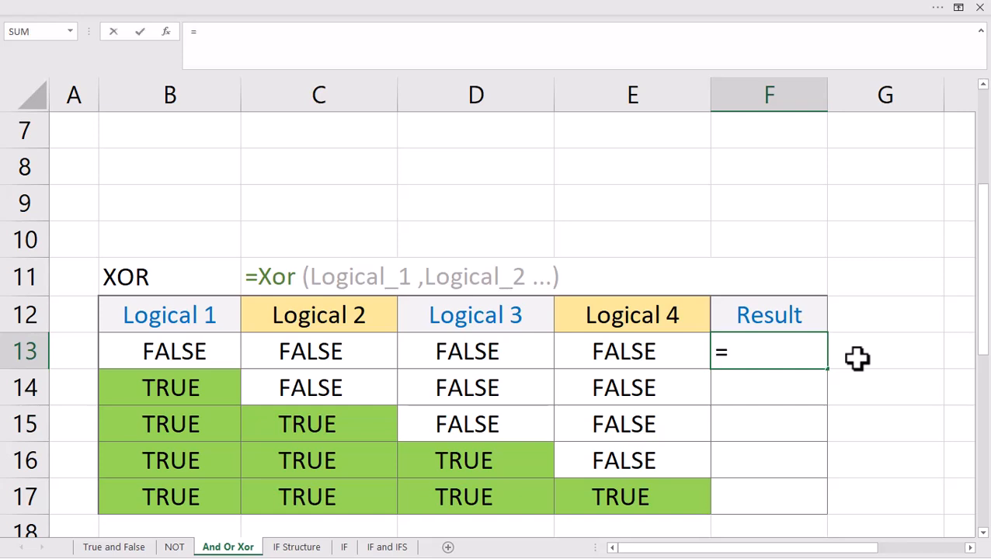
text(xor)
key(Tab)
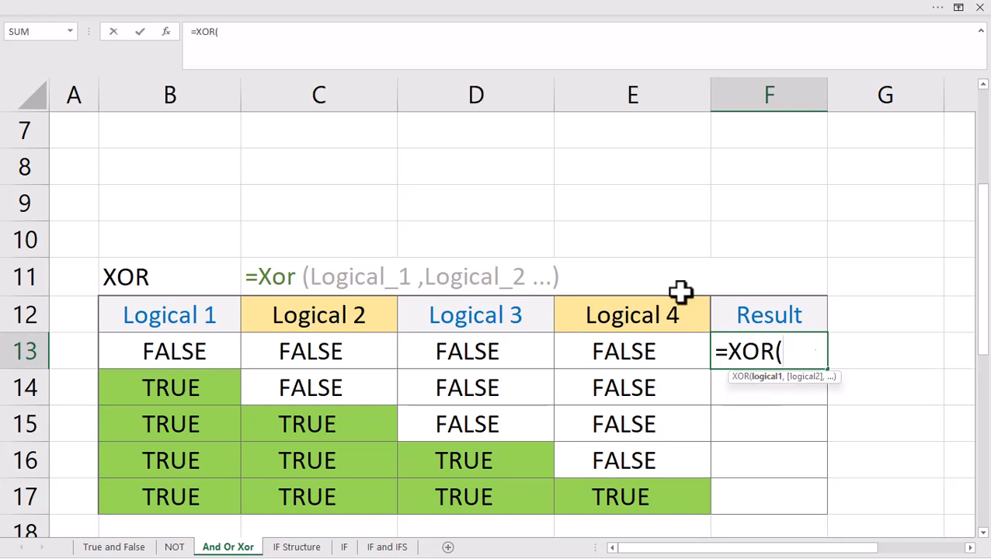
drag(193, 351, 604, 349)
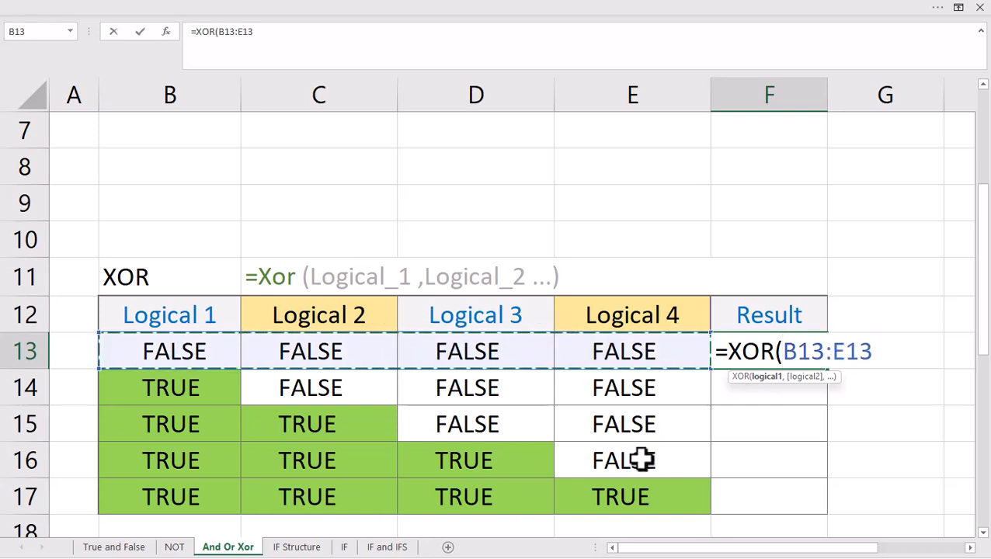
key(Return)
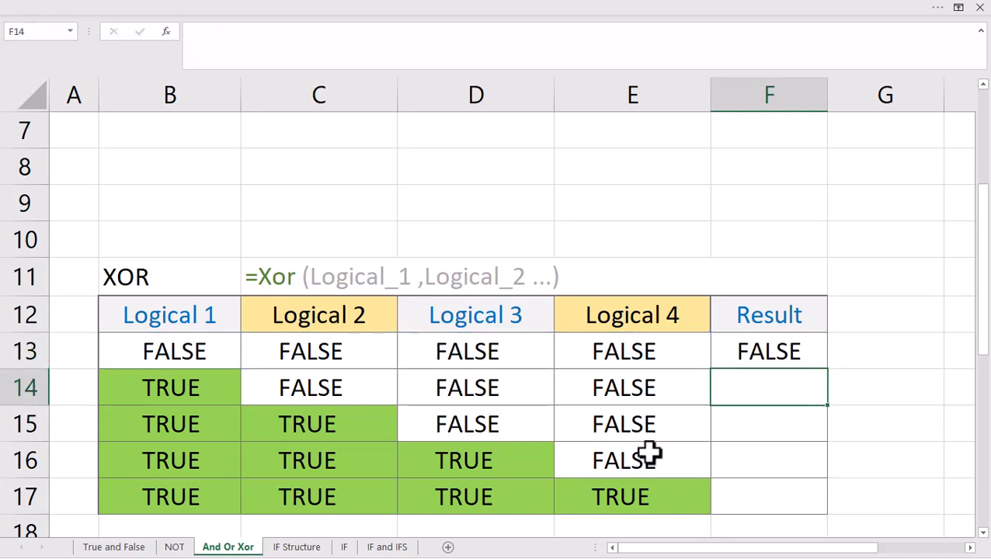
Fill the XOR formula from F13 down through F17
click(785, 356)
drag(828, 371, 817, 398)
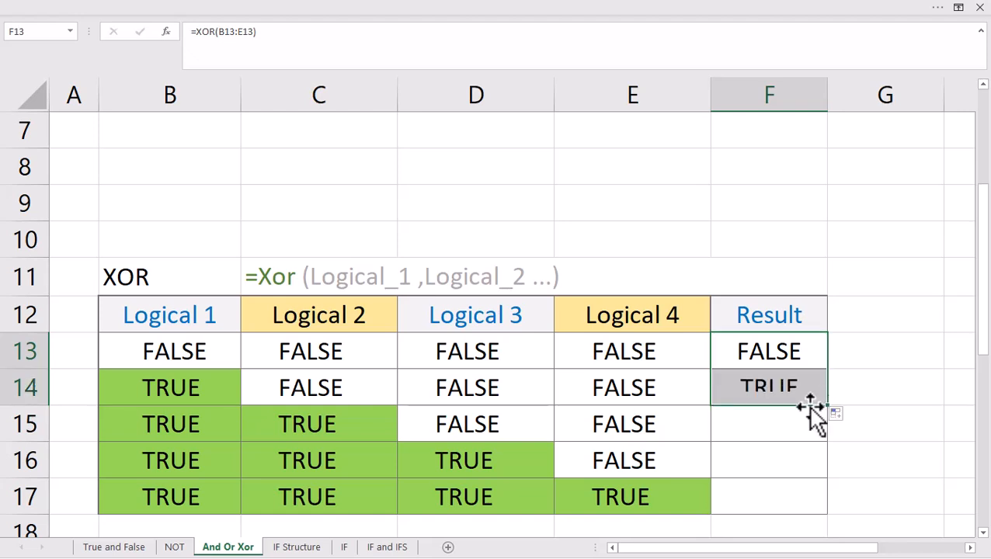
click(193, 389)
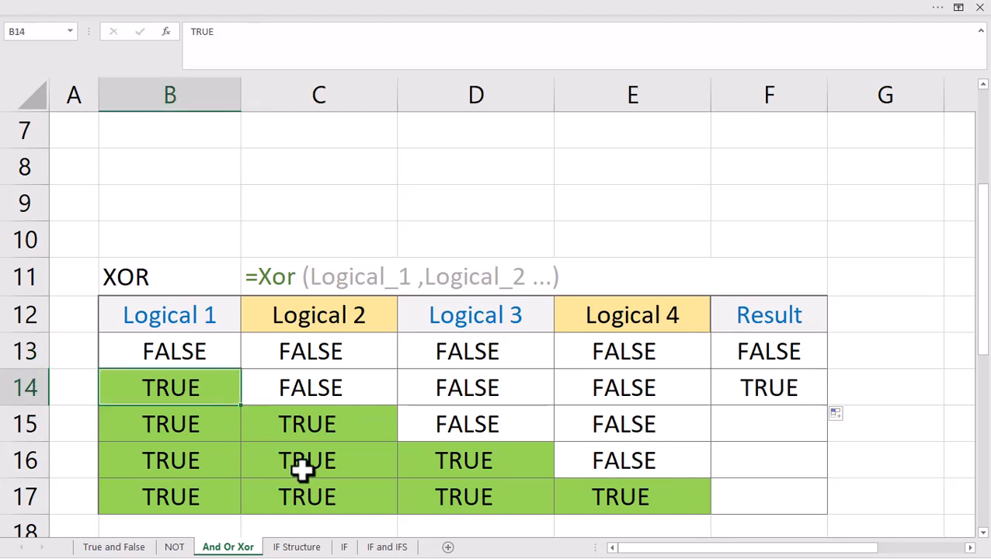
click(792, 389)
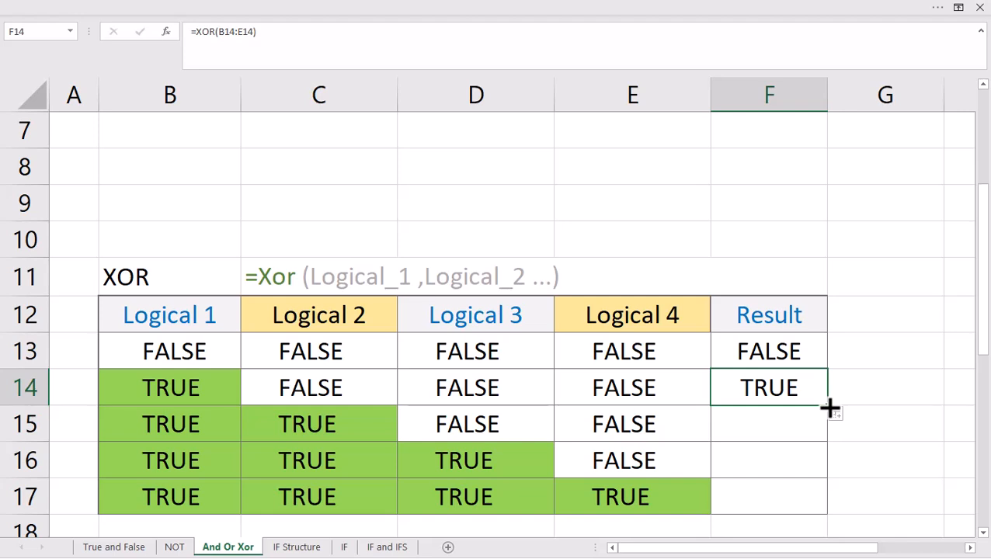
drag(830, 407, 824, 501)
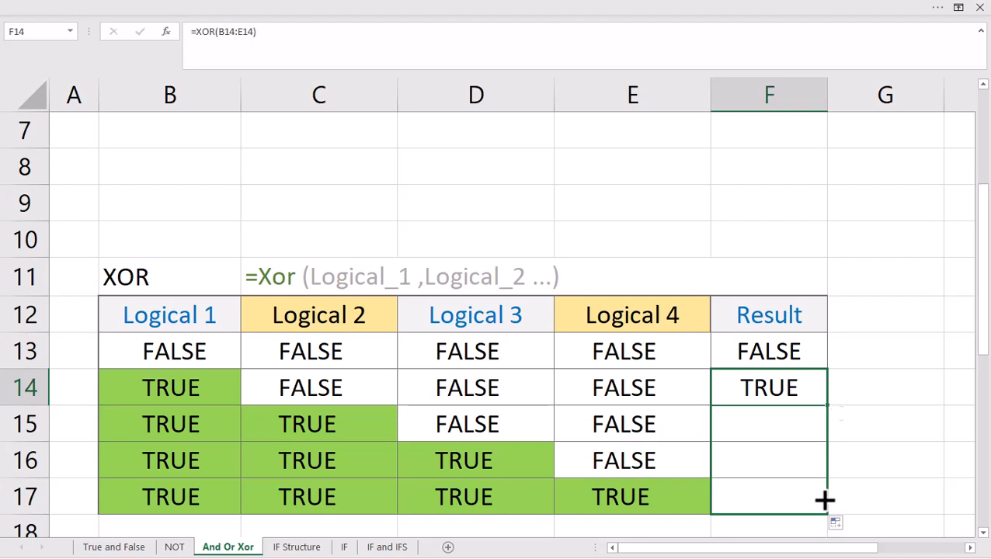
drag(824, 501, 824, 501)
Compare the XOR results in F14:F17 with the number of TRUE inputs in each row
drag(171, 462, 531, 461)
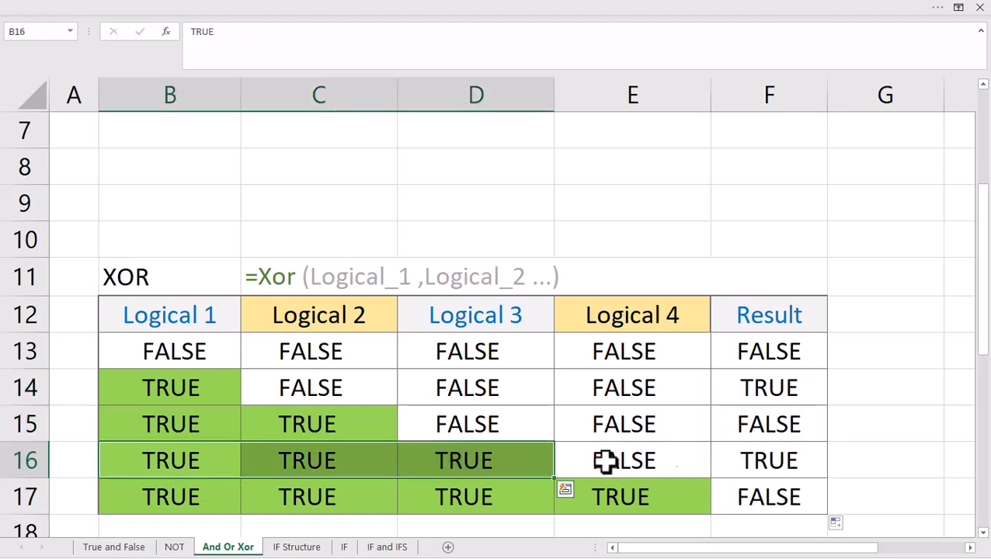
click(757, 460)
drag(147, 424, 294, 423)
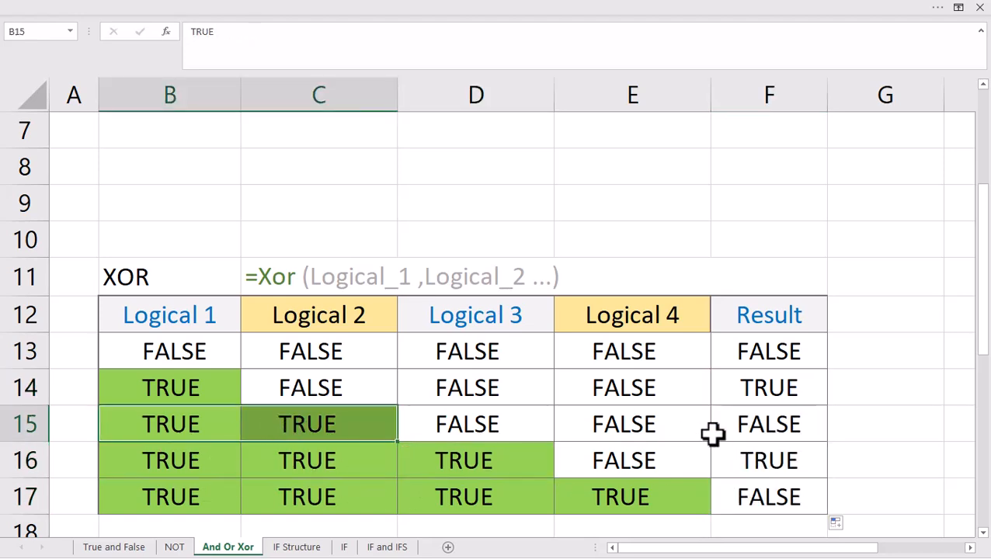
click(741, 420)
drag(163, 496, 645, 498)
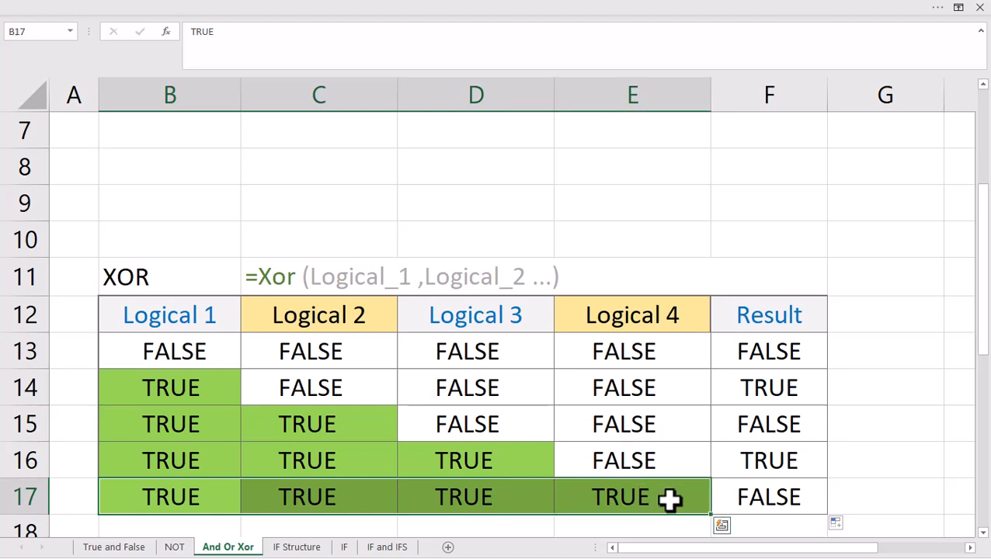
click(784, 498)
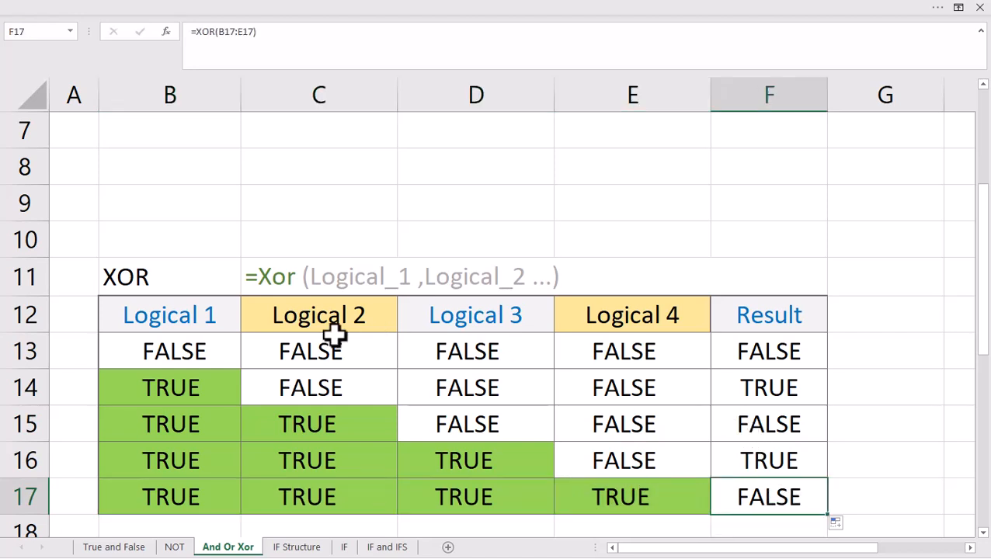
click(206, 383)
drag(170, 460, 501, 461)
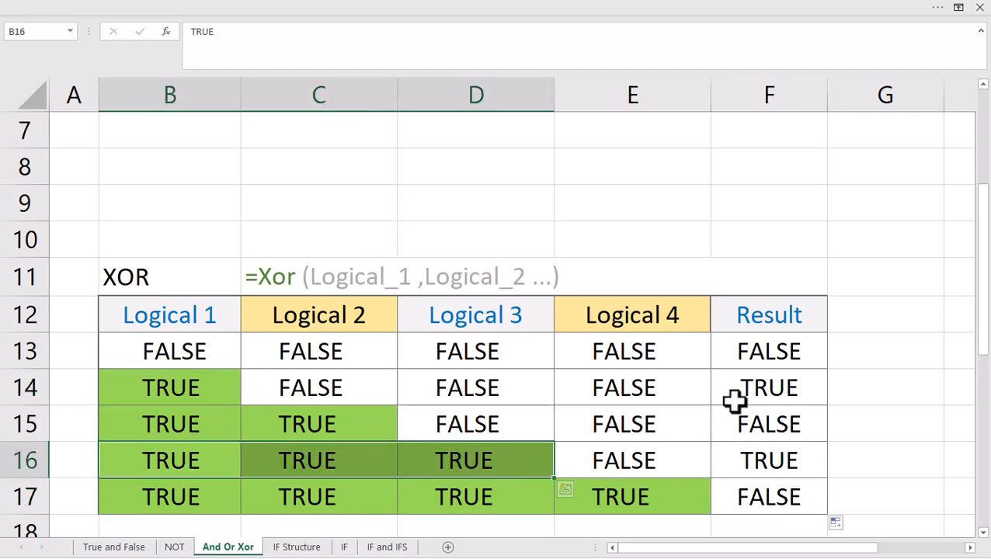
click(757, 392)
click(759, 464)
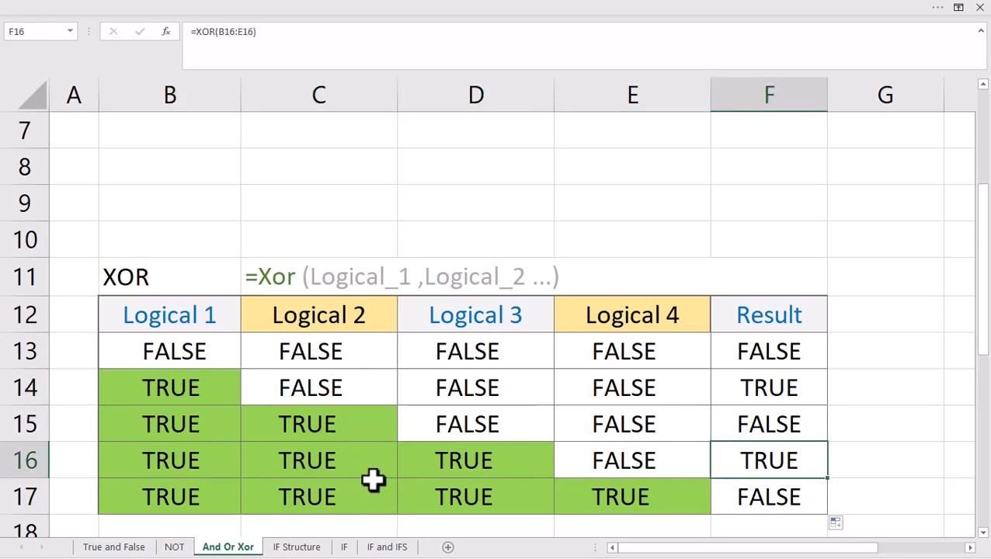
On the IF Structure sheet, enter "A1 is Greater" in C3 as the TRUE value for the A1 > 75 condition
click(298, 549)
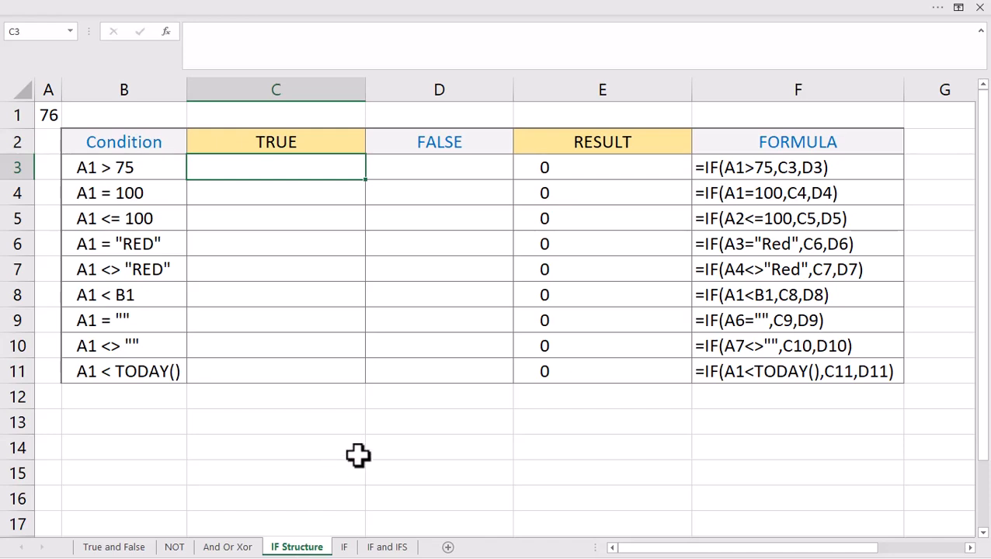
drag(169, 172, 164, 371)
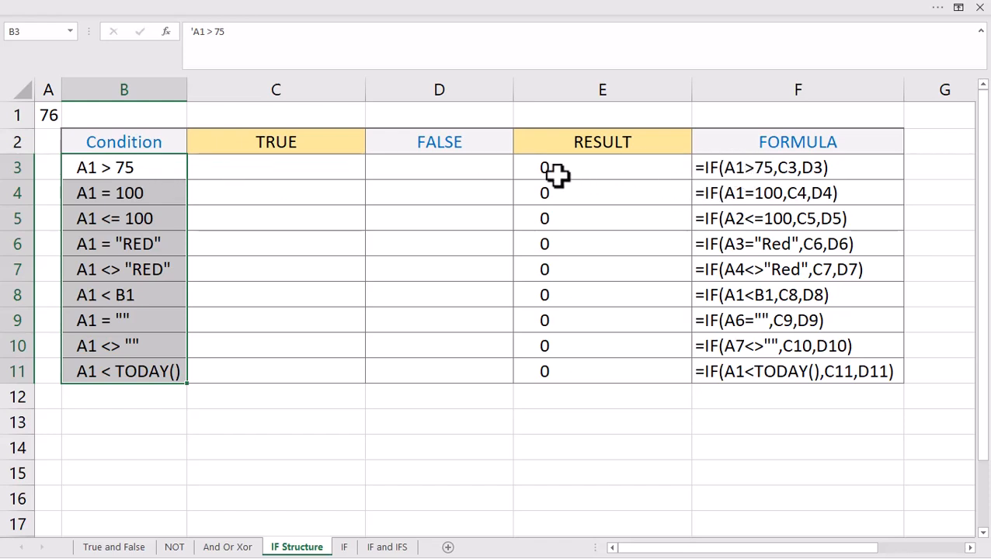
click(296, 174)
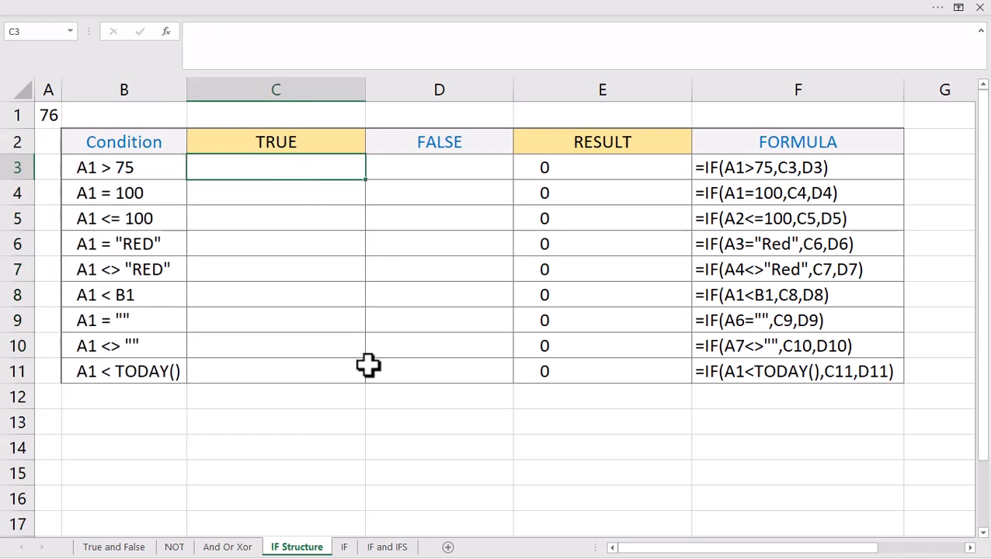
text(A1 is Great)
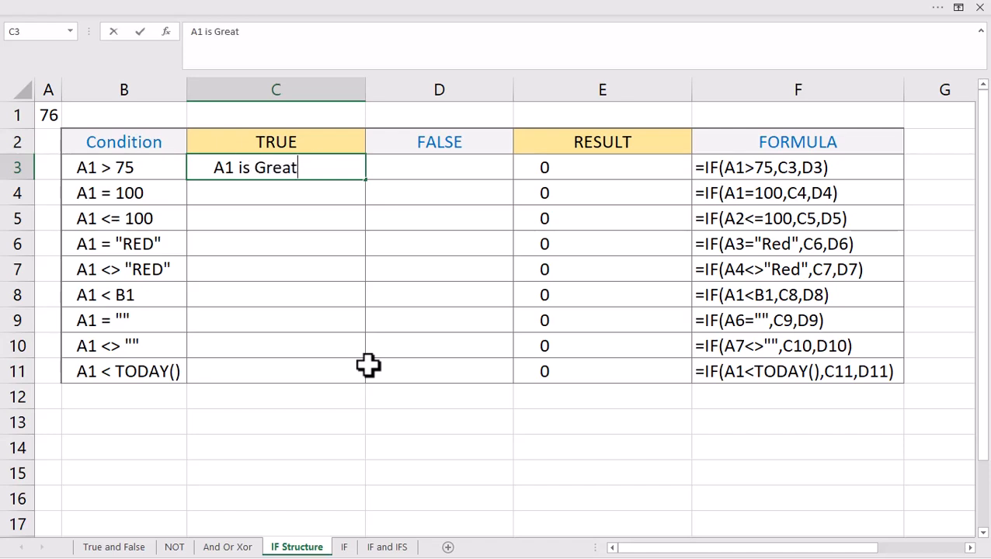
text(er)
key(Return)
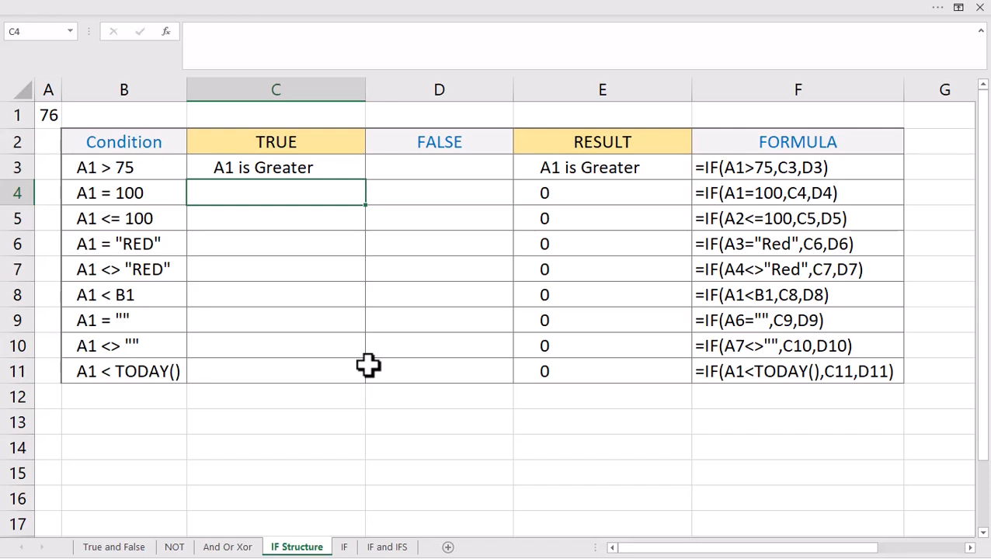
For the A1 = 100 condition, enter "Full Mark" as the TRUE value in C4 and "Not Full mark" as the FALSE value in D4
text(Full Mark)
key(Return)
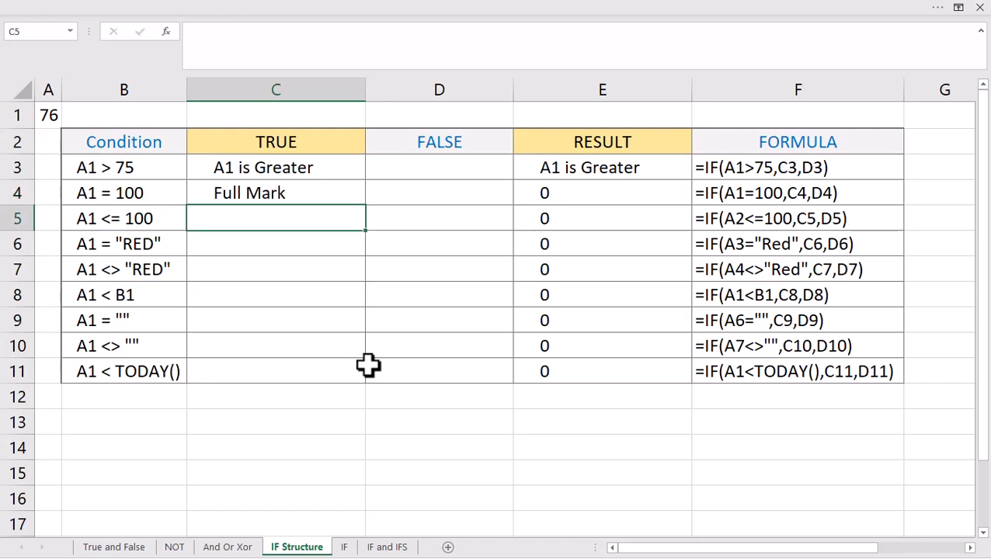
key(Right)
key(Up)
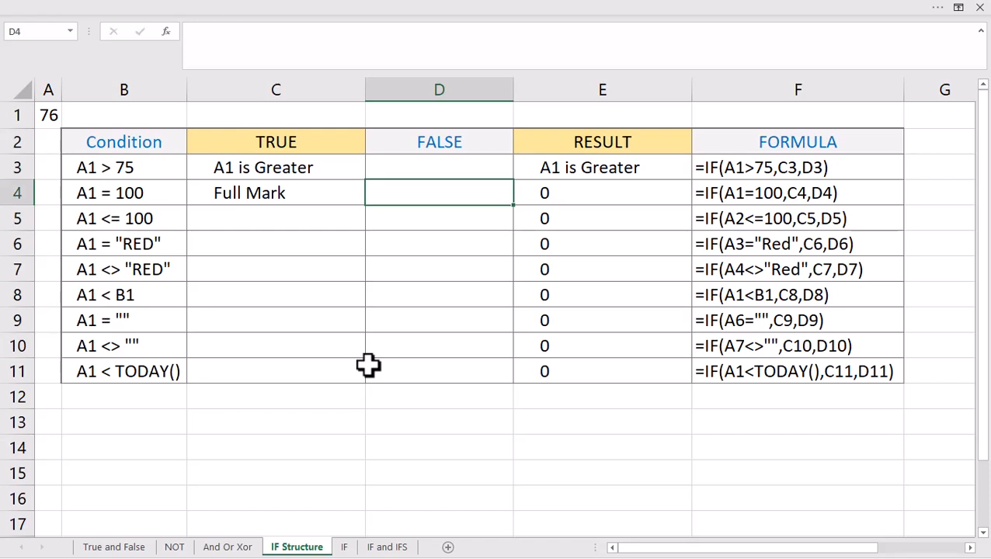
text(Not Ful)
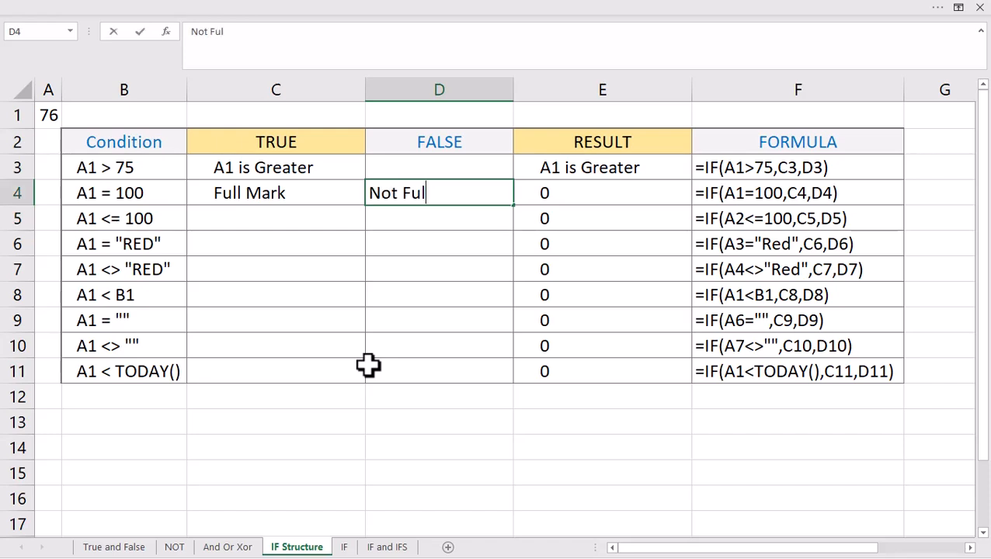
text(l mark)
key(Return)
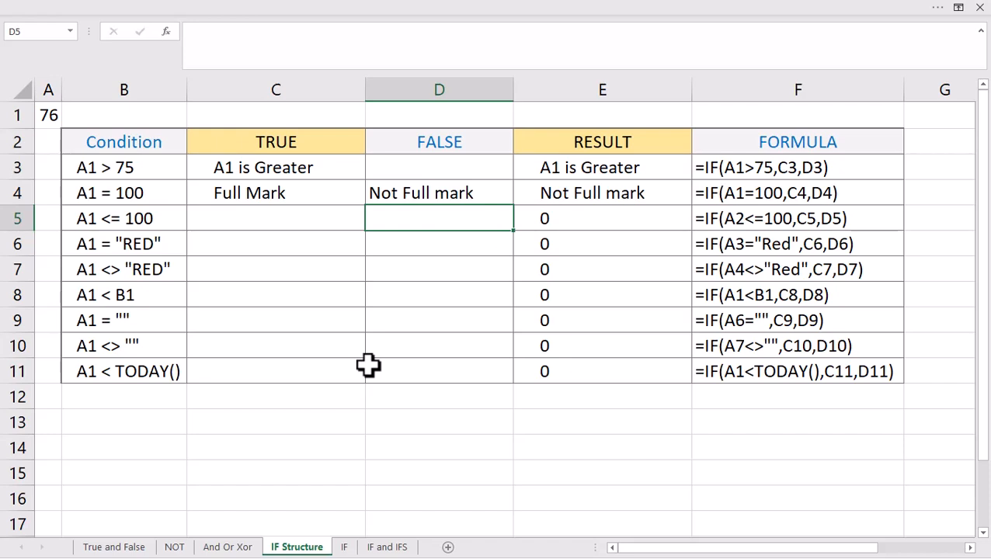
Insert the current date in C5 as the TRUE value for the A1 <= 100 condition
click(261, 218)
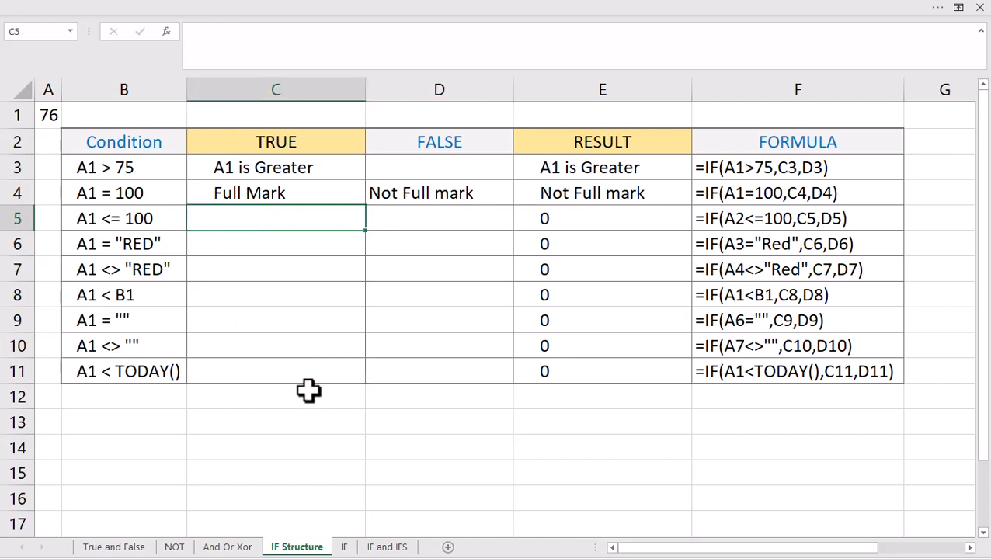
key(ctrl+semicolon)
key(Tab)
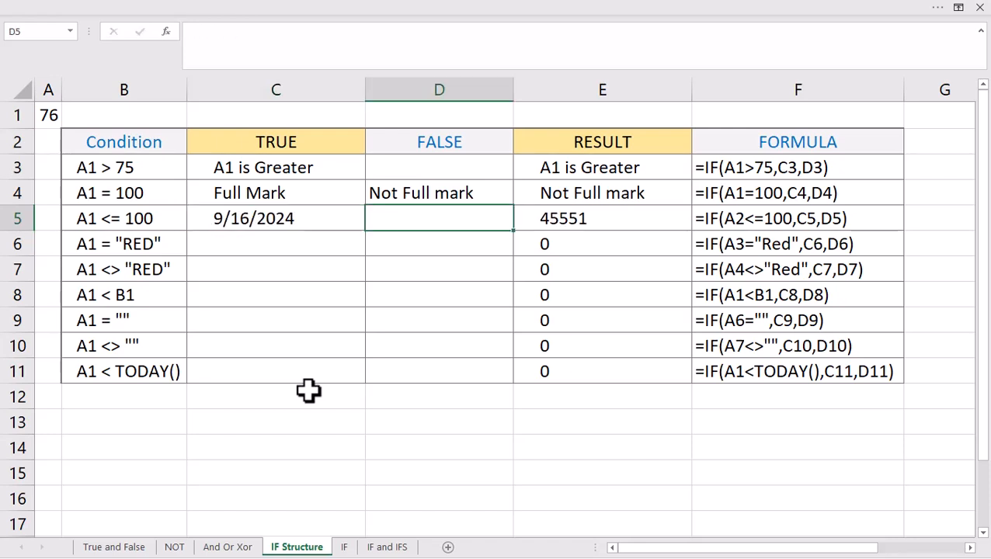
key(Down)
key(Left)
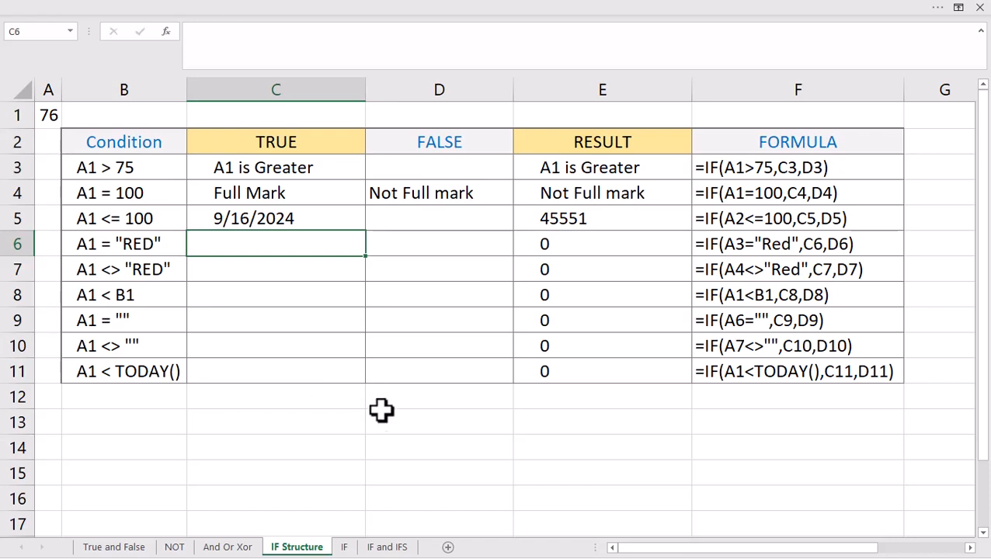
On the IF sheet, enter =IF(B4<75,"Fail","Pass") in C4 and fill it down to C6
click(344, 547)
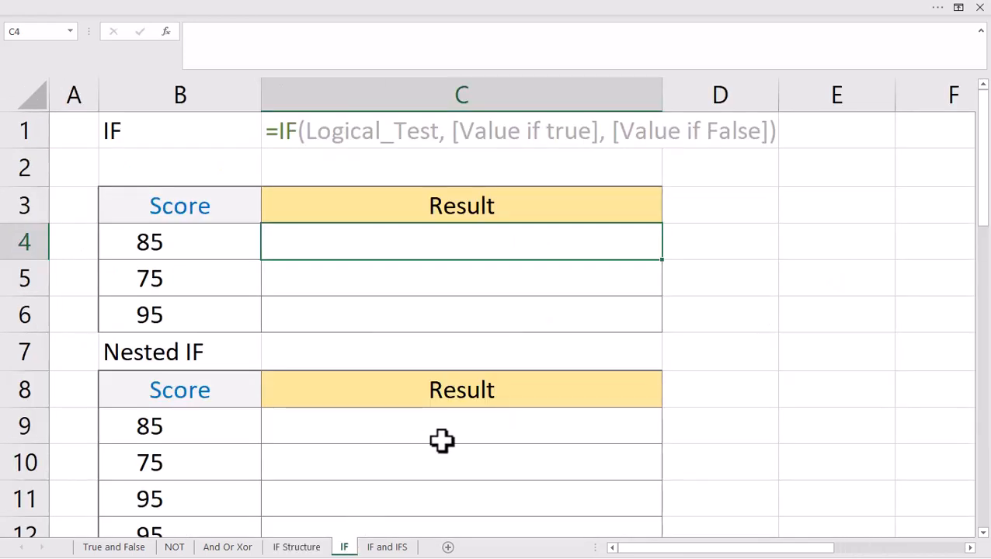
text(=if)
key(Tab)
click(222, 246)
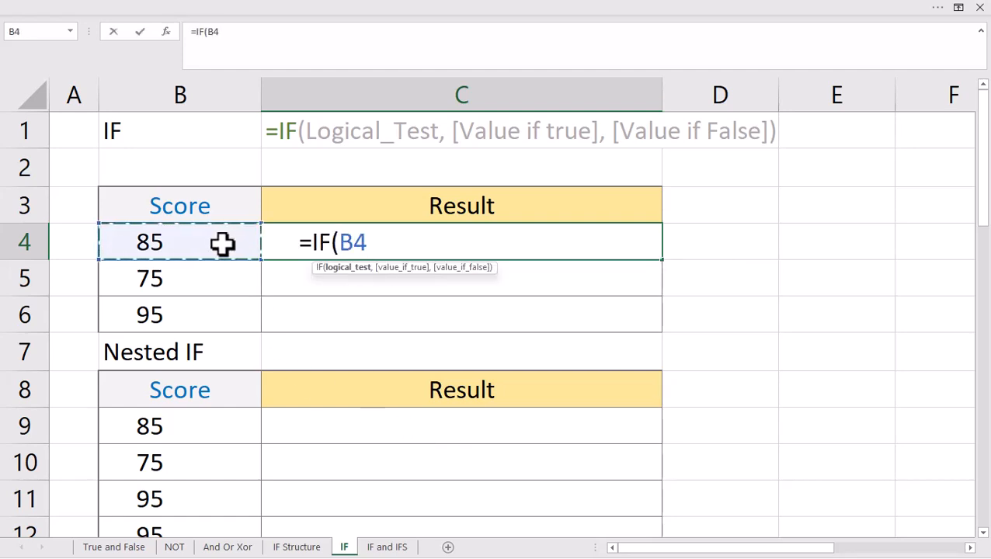
text(<)
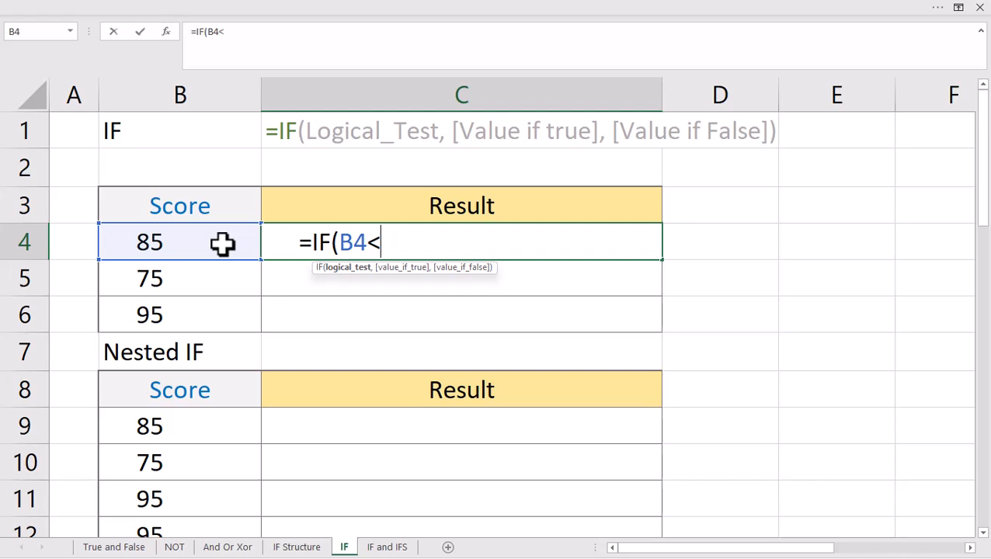
text(75,)
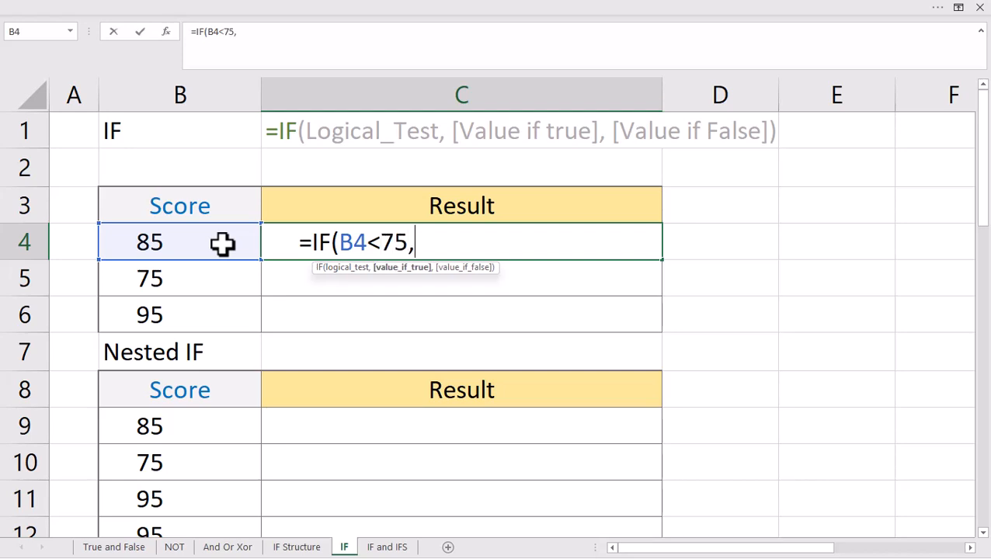
text("Fa)
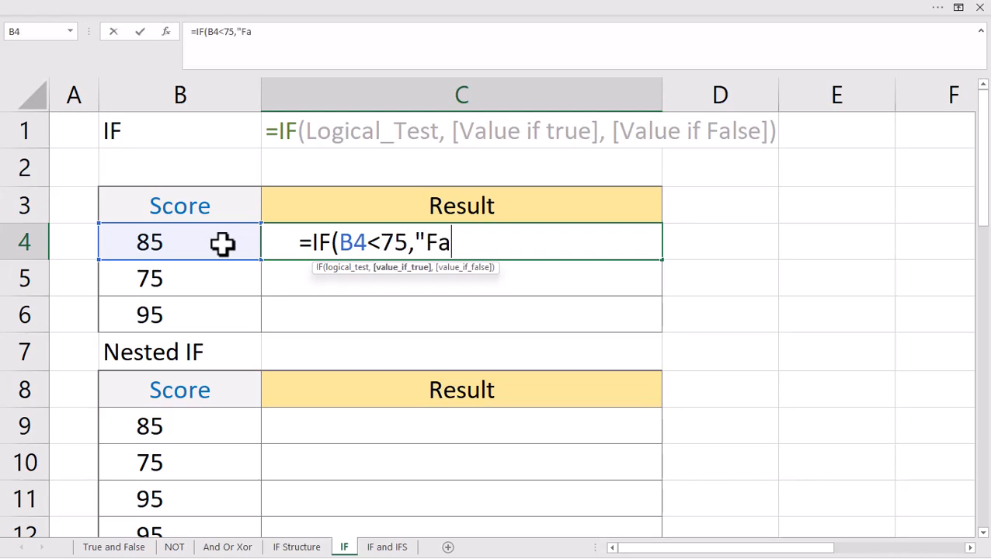
text(il",)
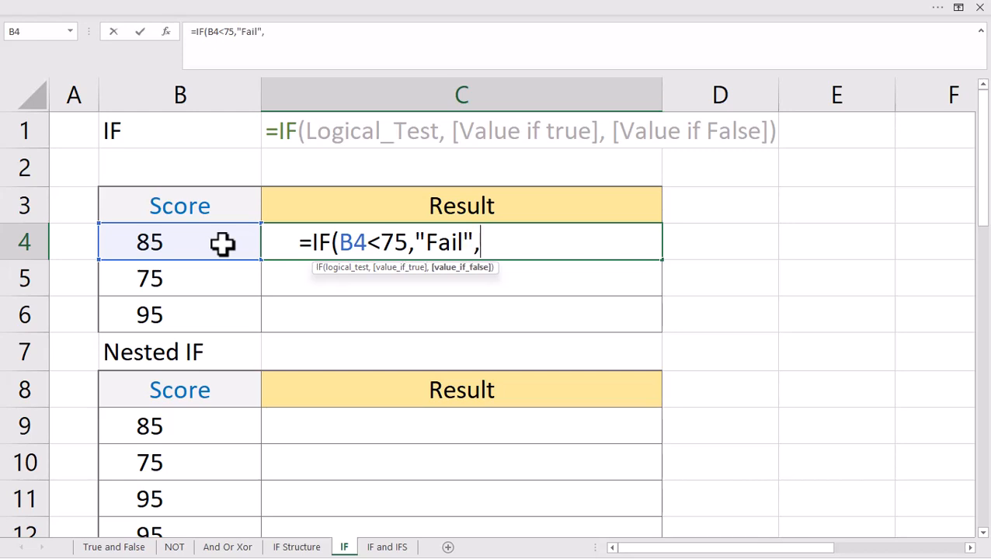
text("Pass)
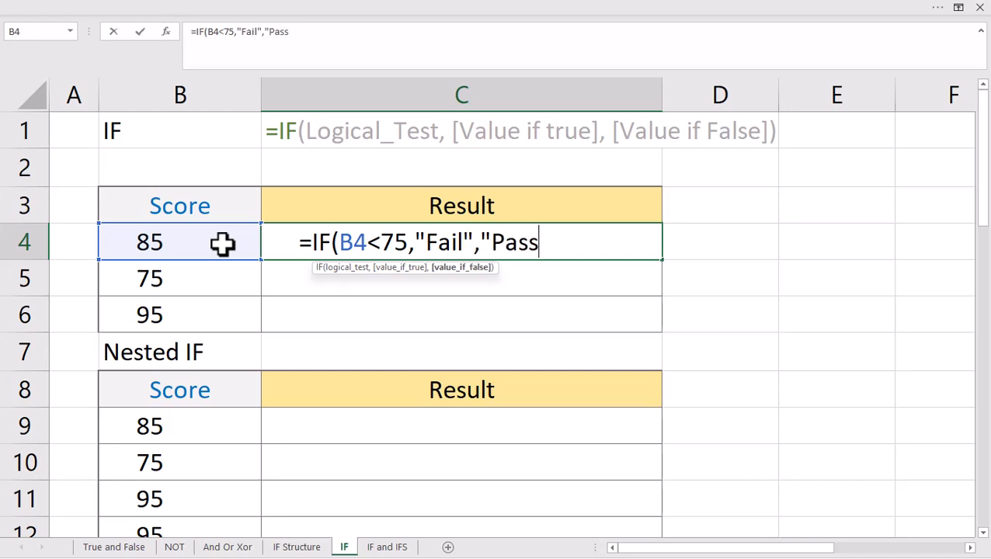
text("))
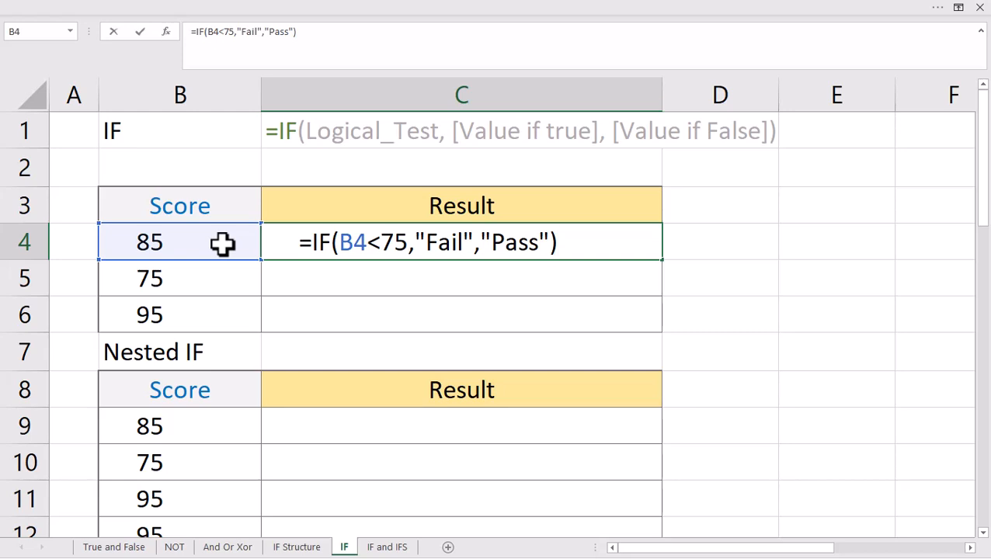
key(Return)
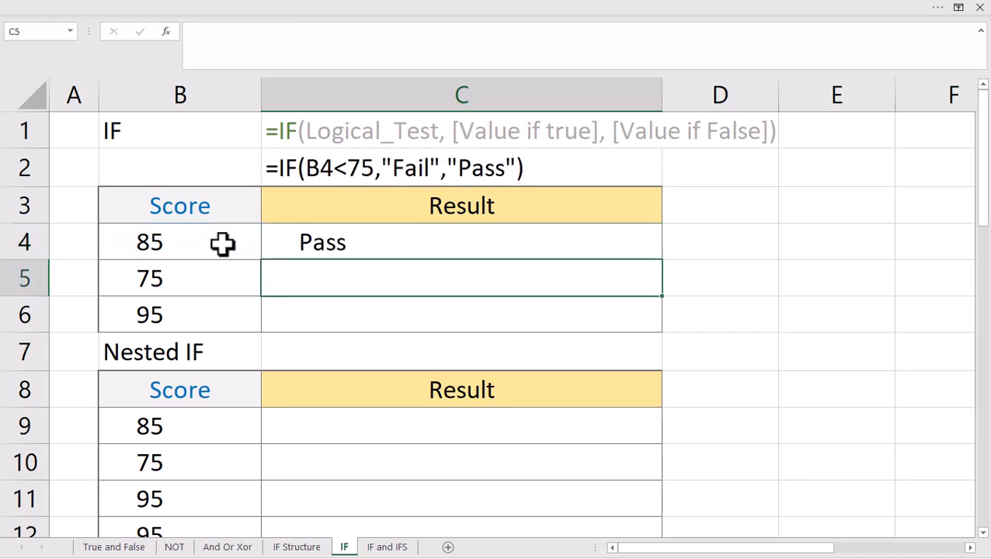
key(Up)
drag(662, 263, 661, 327)
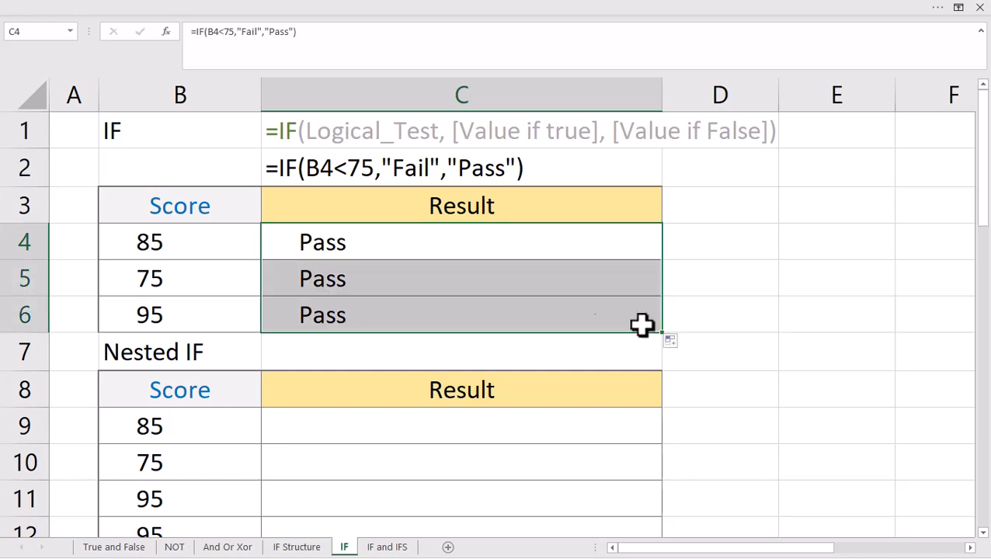
Change the second score, in B5, to 70 to test the Fail result
click(185, 283)
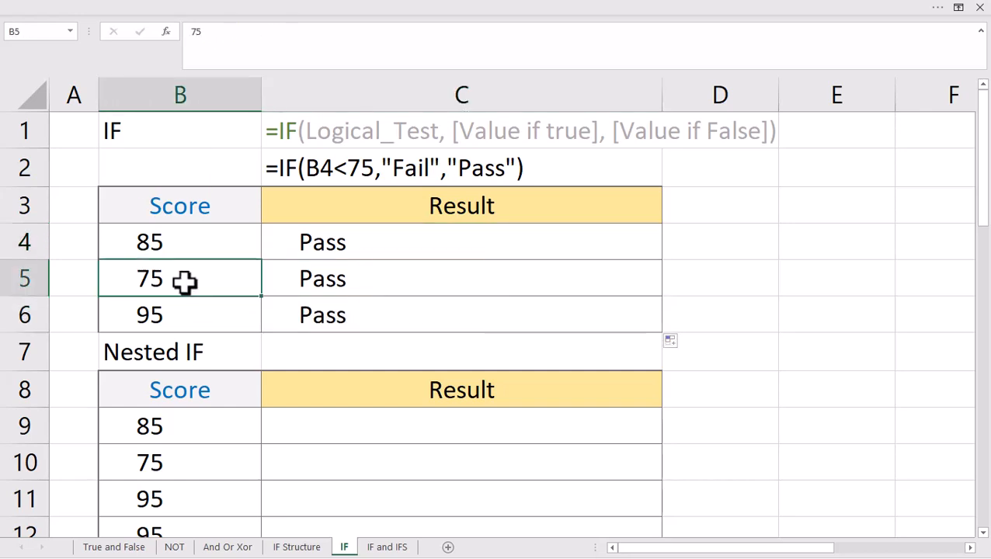
text(70)
key(Return)
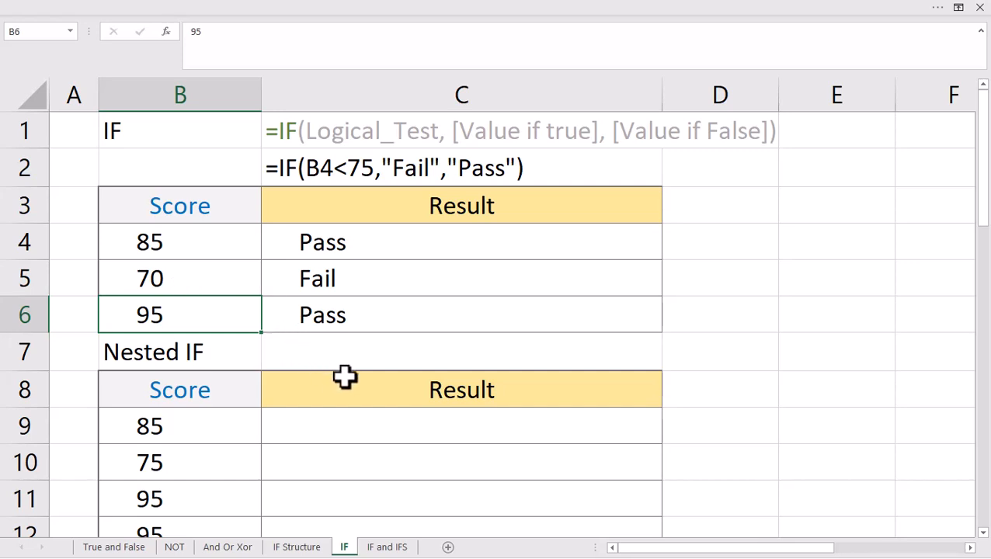
Begin the Nested IF formula in C9 with =IF(B9<70,"Fail", as its first condition
scroll(344, 376, down, 1)
scroll(345, 376, down, 1)
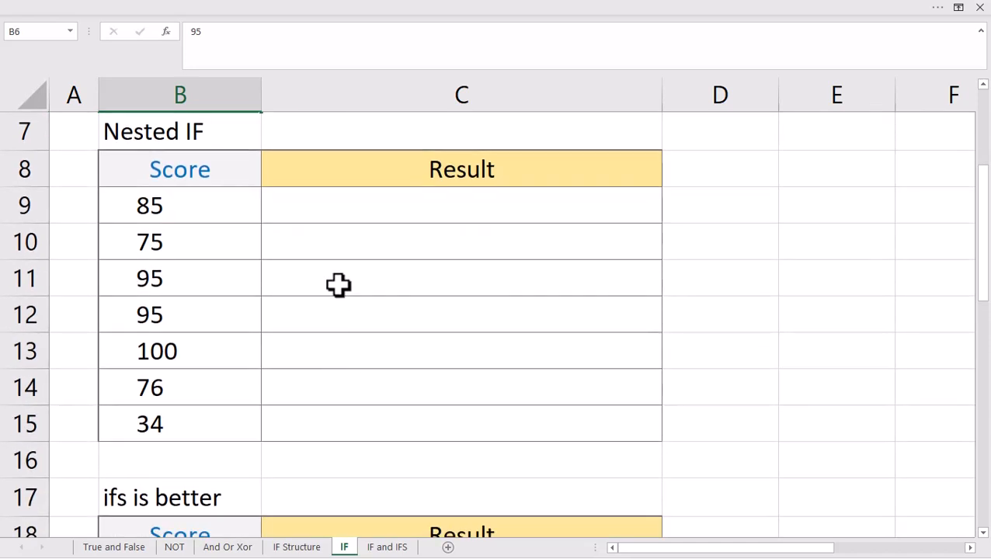
click(339, 214)
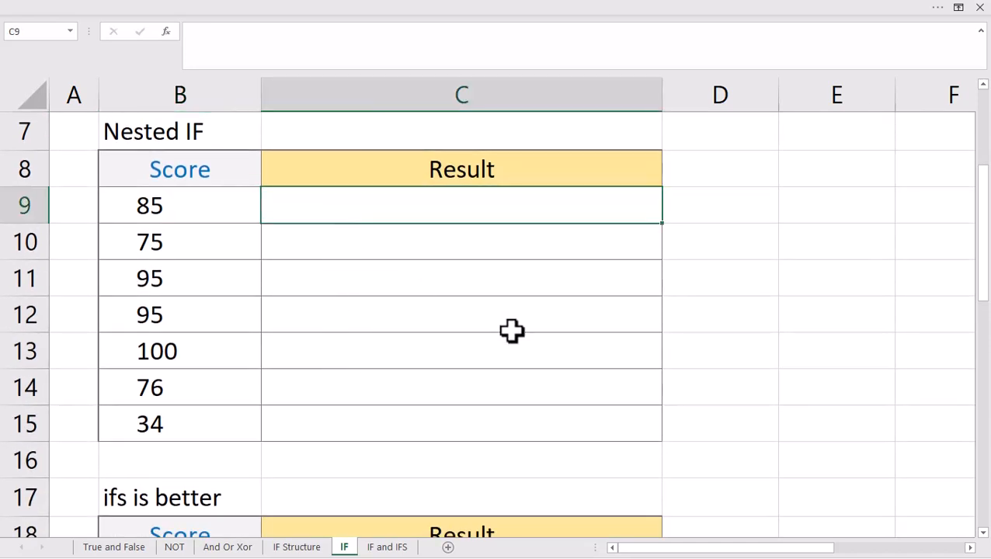
text(=if)
key(Tab)
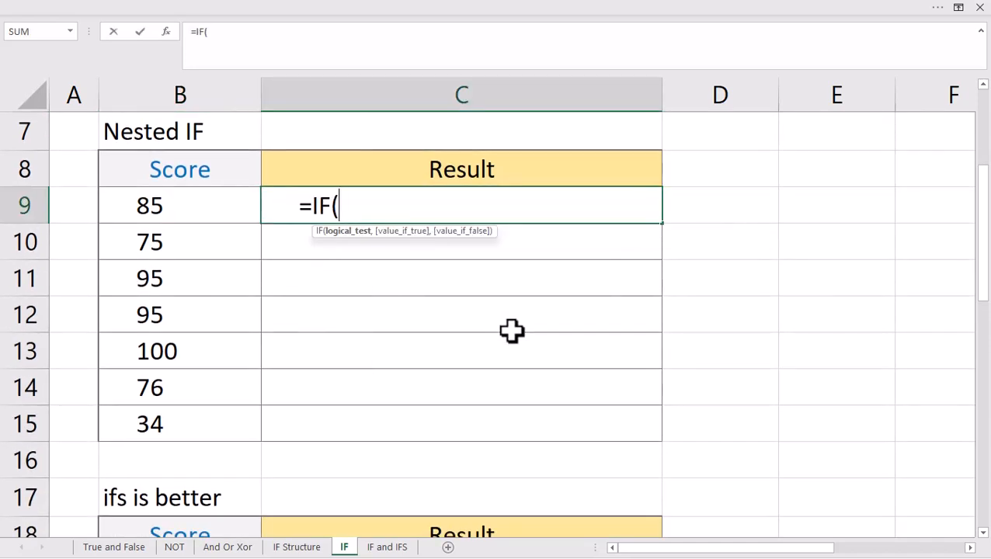
click(216, 209)
text(<70,"Fail",)
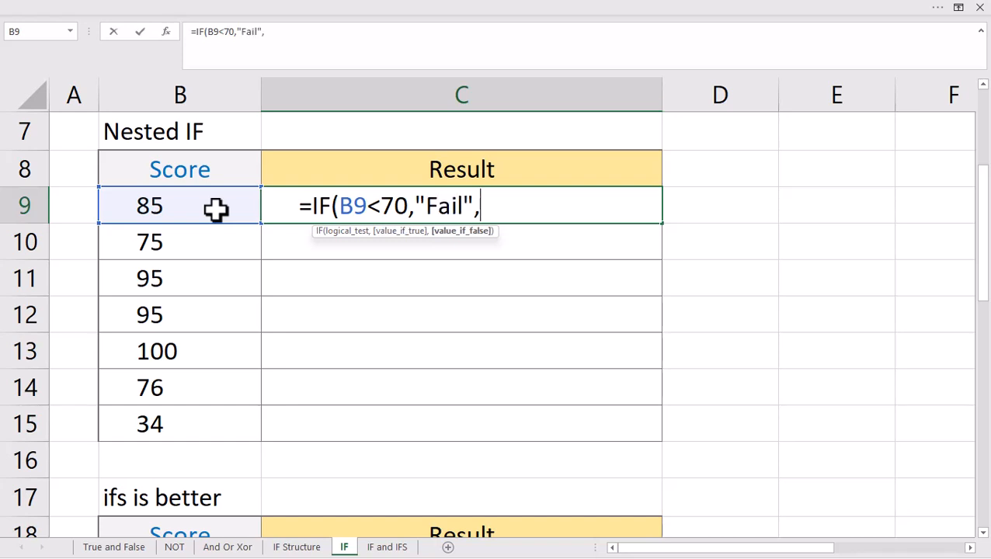
Add a second line to the C9 formula by reusing the first condition, changed to IF(B9<80,"Good",
key(alt+Return)
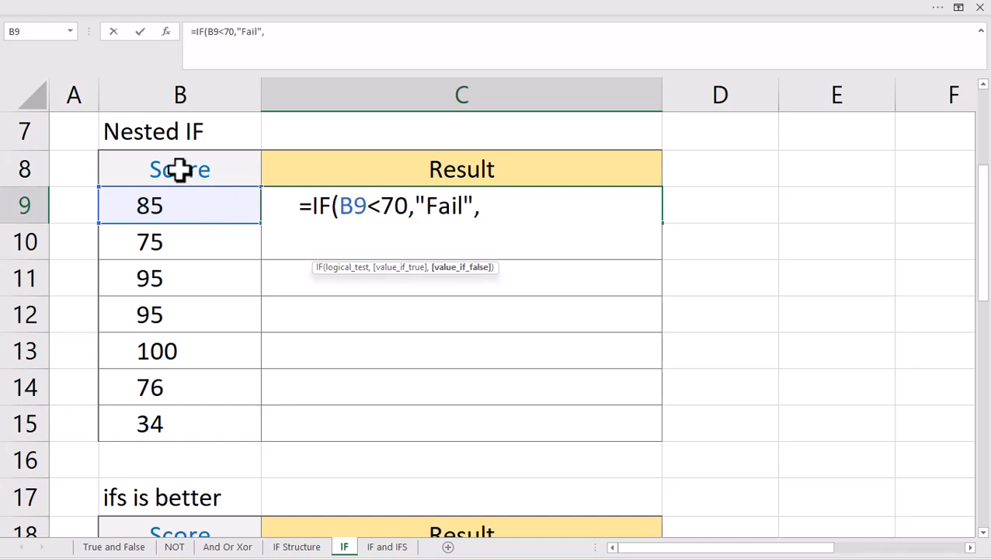
drag(313, 206, 480, 222)
key(ctrl+c)
click(317, 248)
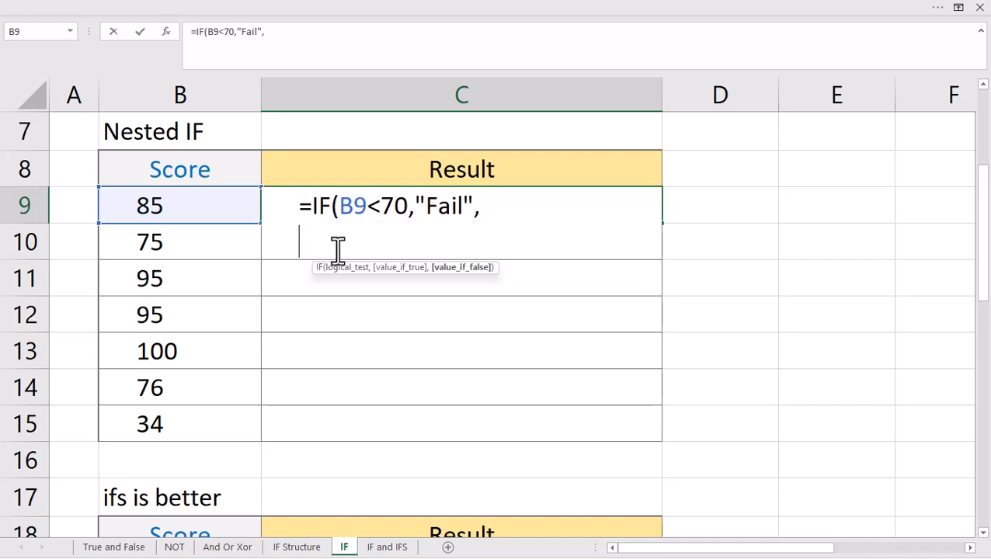
key(ctrl+v)
double_click(386, 245)
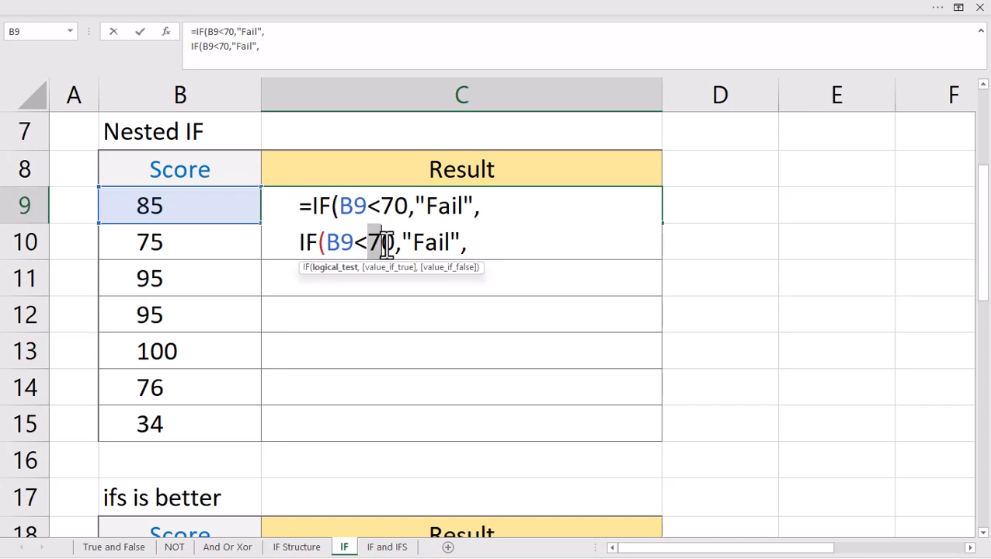
text(80)
drag(410, 242, 466, 250)
text(Good)
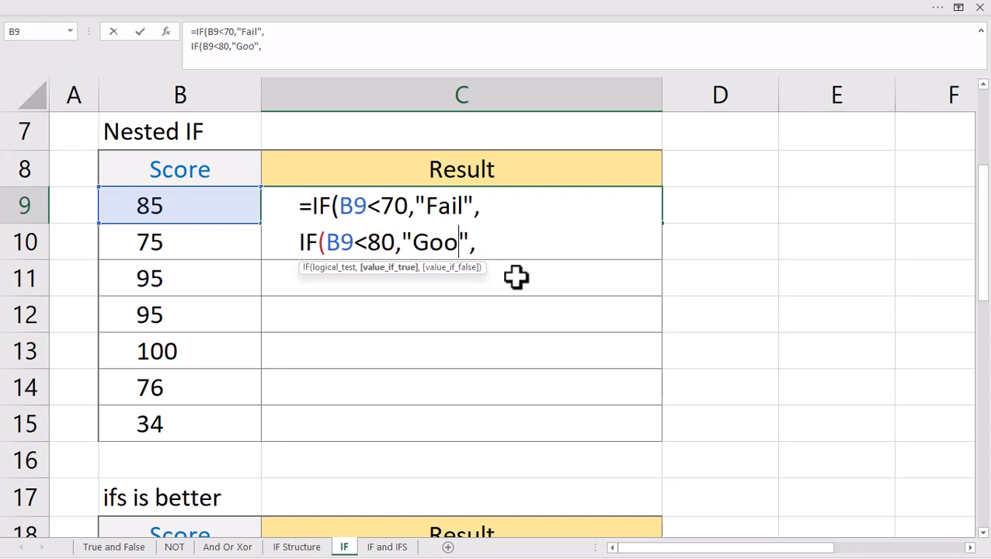
click(498, 250)
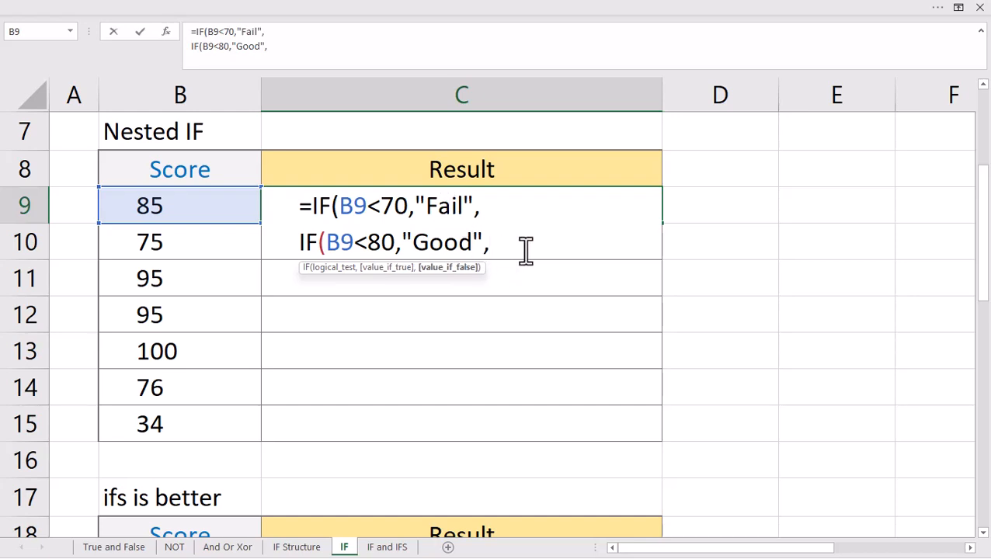
Add a third line to the C9 formula from the copied condition, changed to IF(B9<90,"Very good",
key(alt+Return)
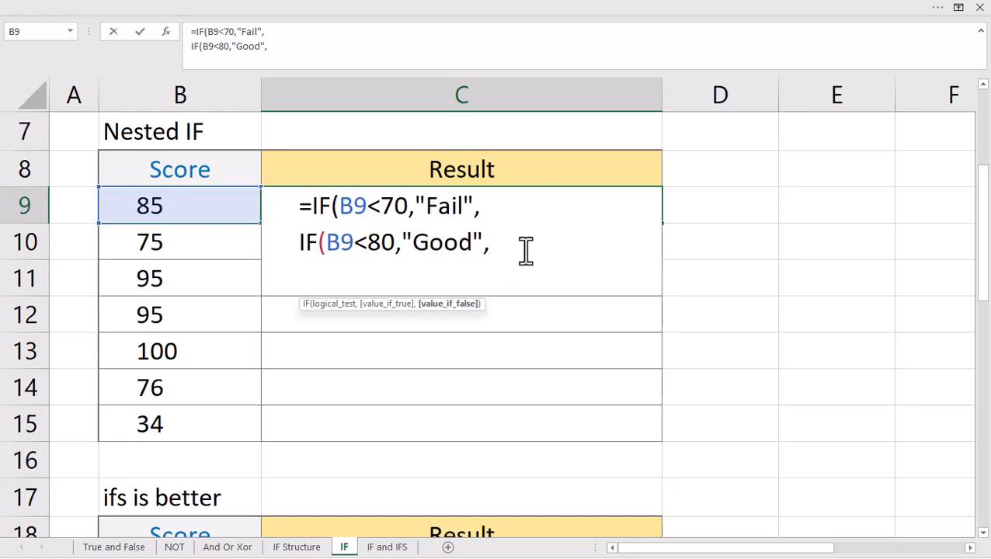
key(ctrl+v)
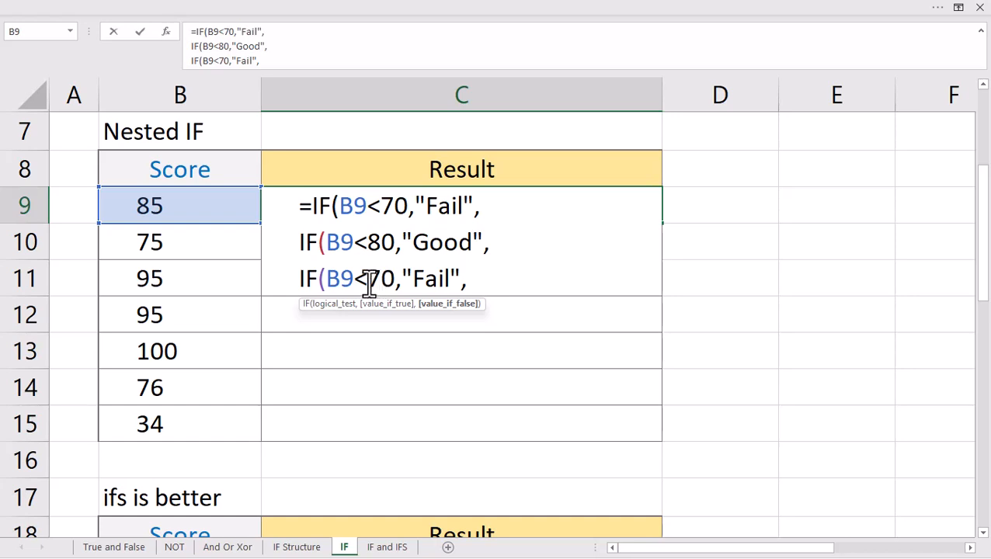
drag(368, 280, 451, 278)
text(90,")
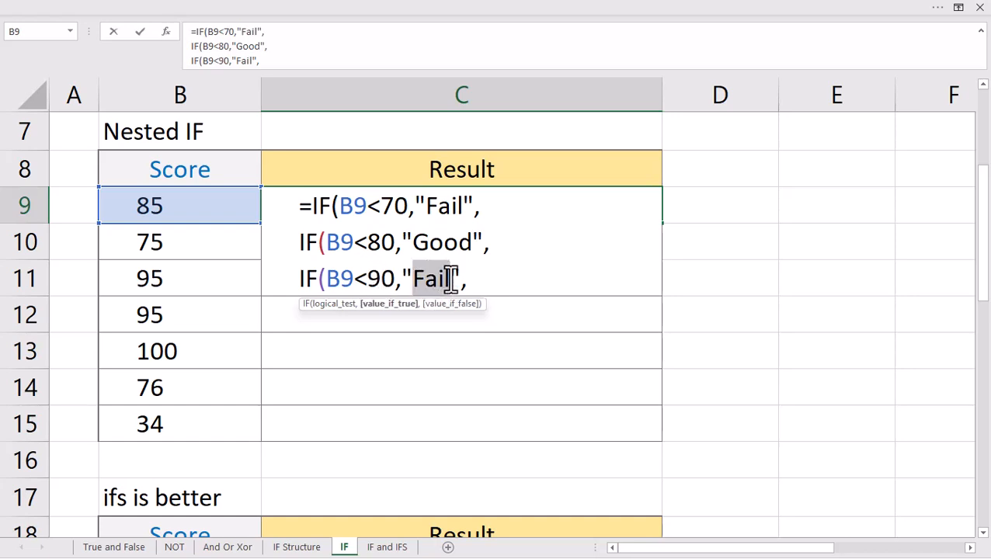
text(Verg)
key(BackSpace)
text(y good)
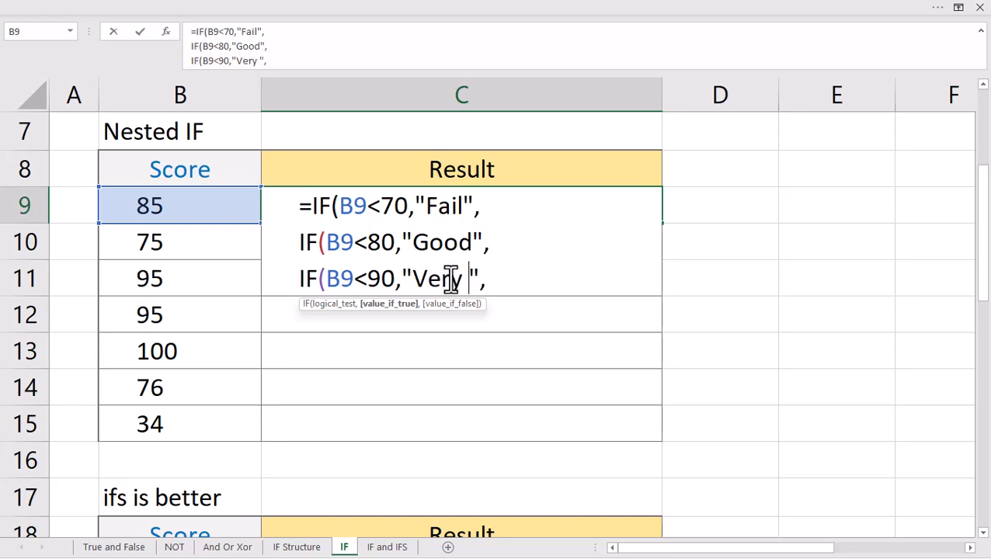
click(547, 280)
Add a fourth line to the C9 formula from the copied condition, changed to IF(B9<=100,"Excellent",
key(alt+Return)
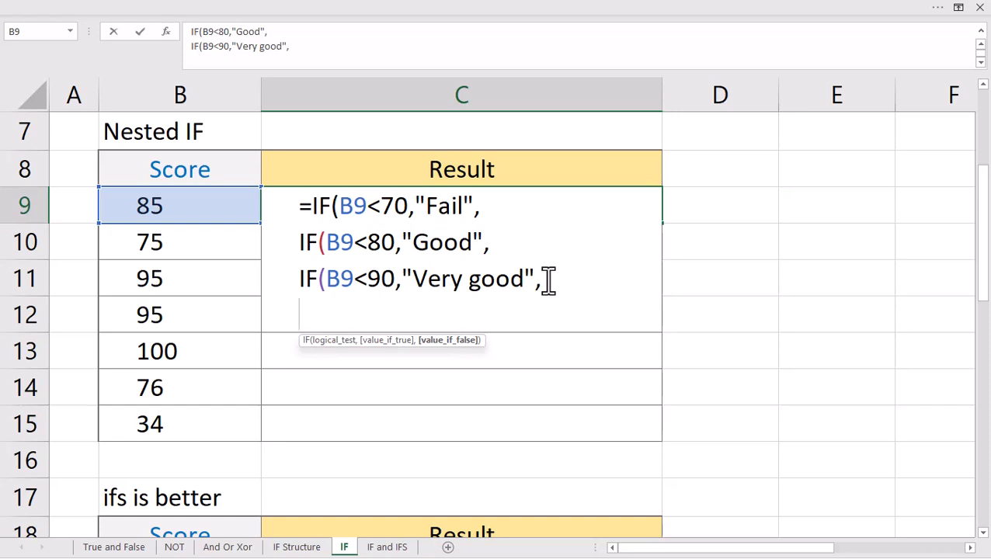
key(ctrl+v)
click(373, 315)
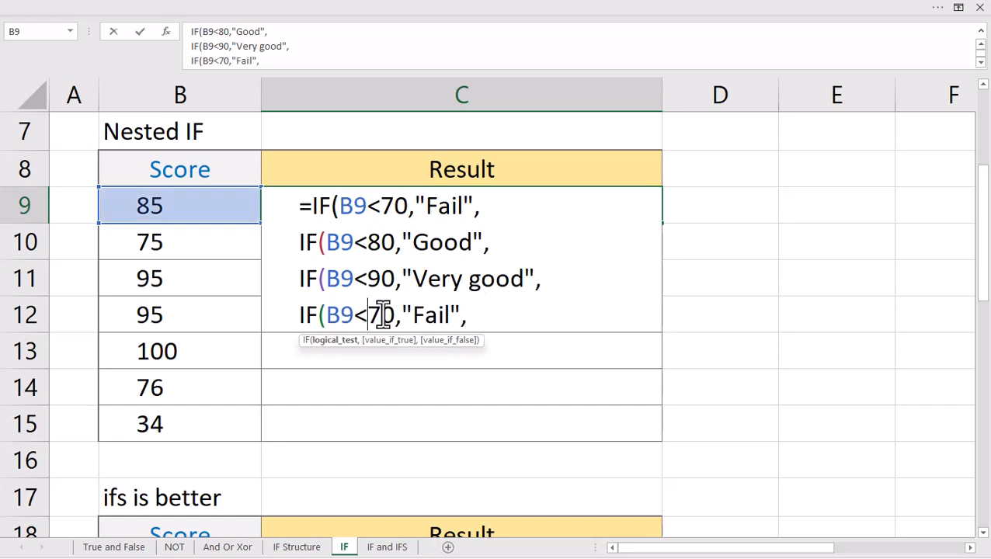
text(=)
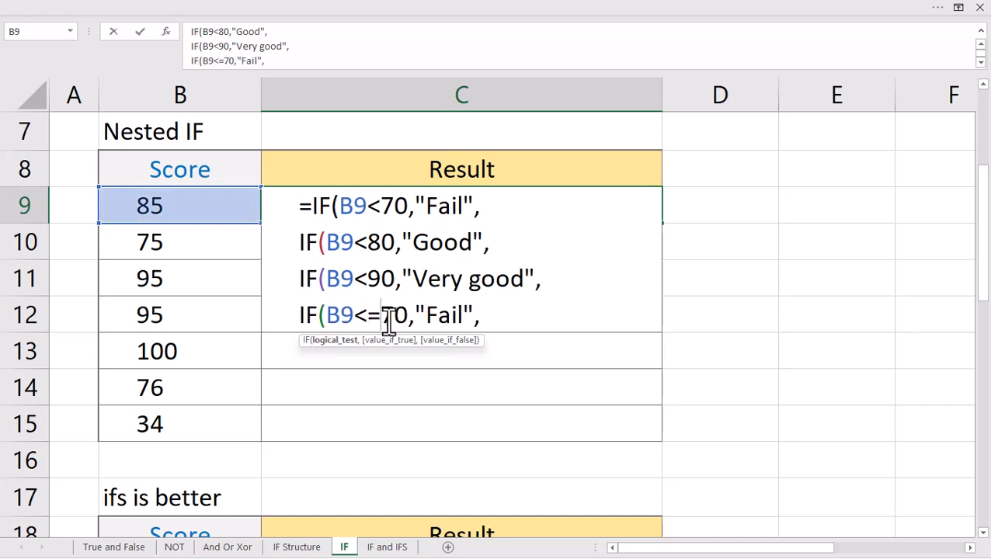
drag(382, 314, 483, 315)
text(100,"Excel)
key(BackSpace)
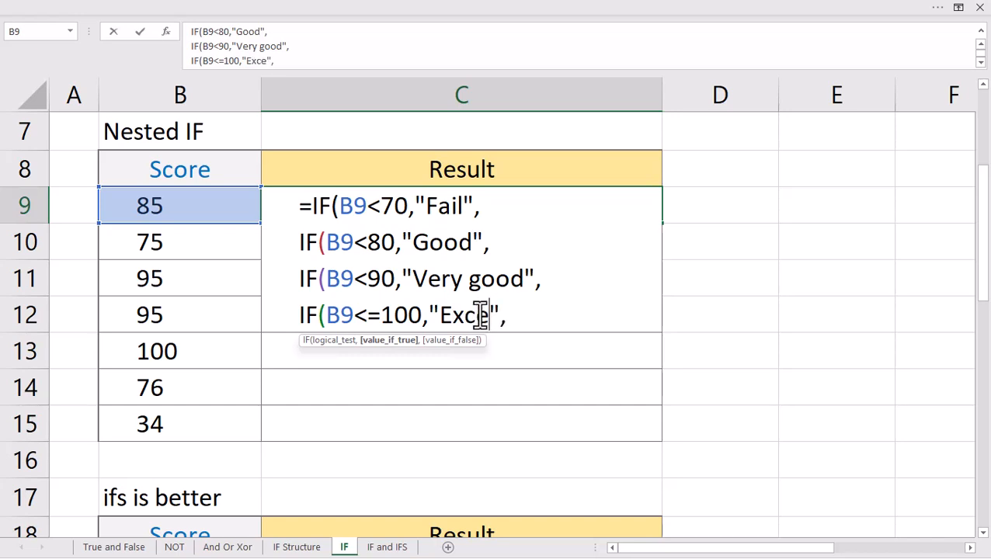
text(llent)
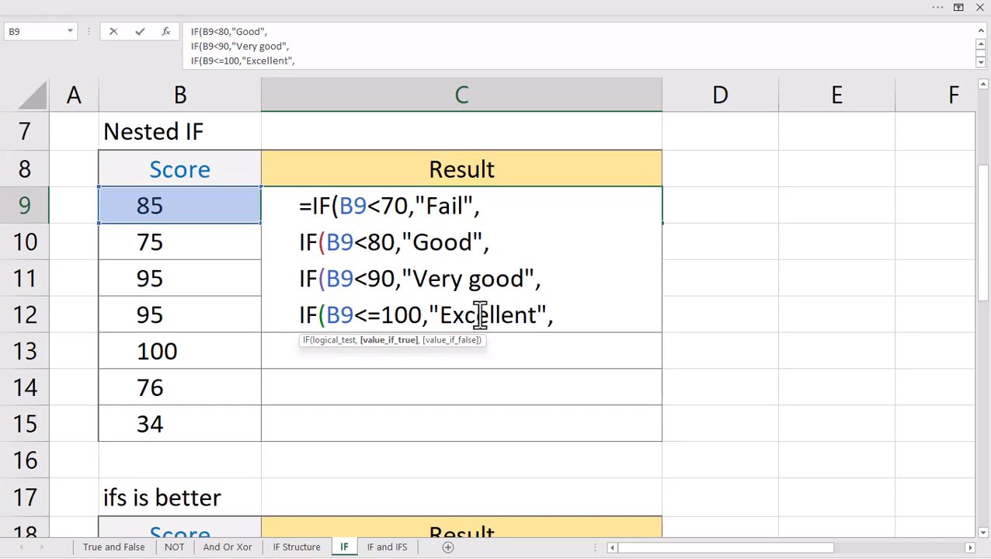
click(554, 316)
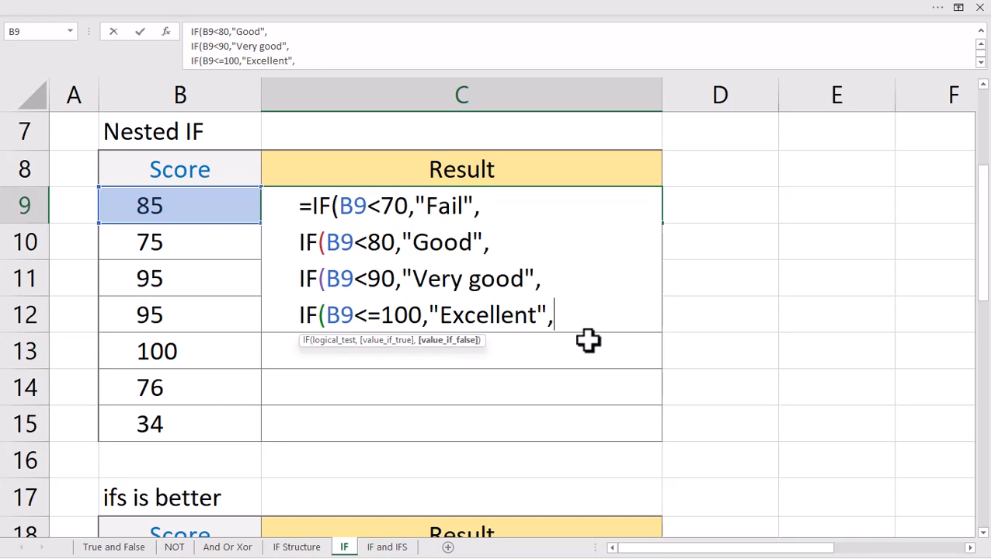
Close all four nested IFs in C9, commit the formula and fill it down to C15
text()))))
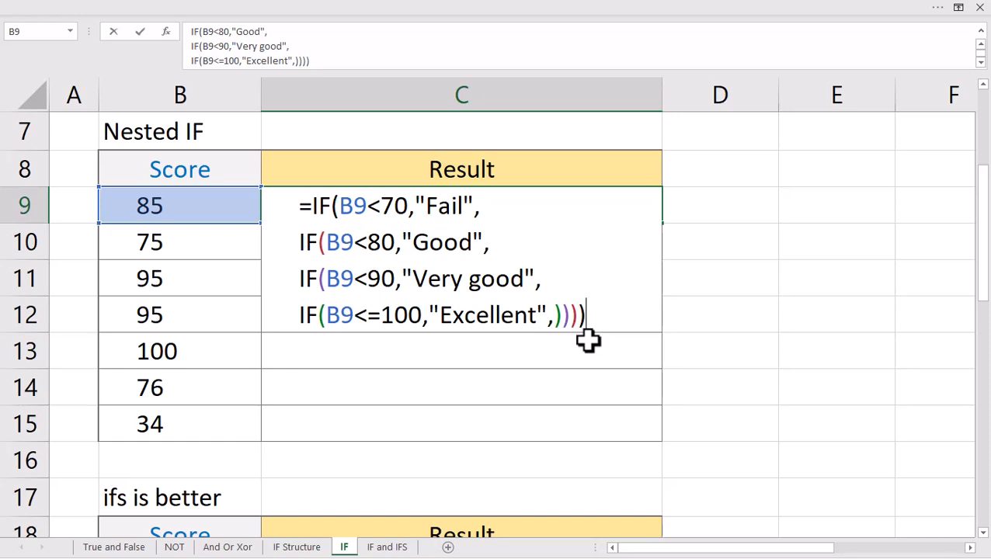
key(Return)
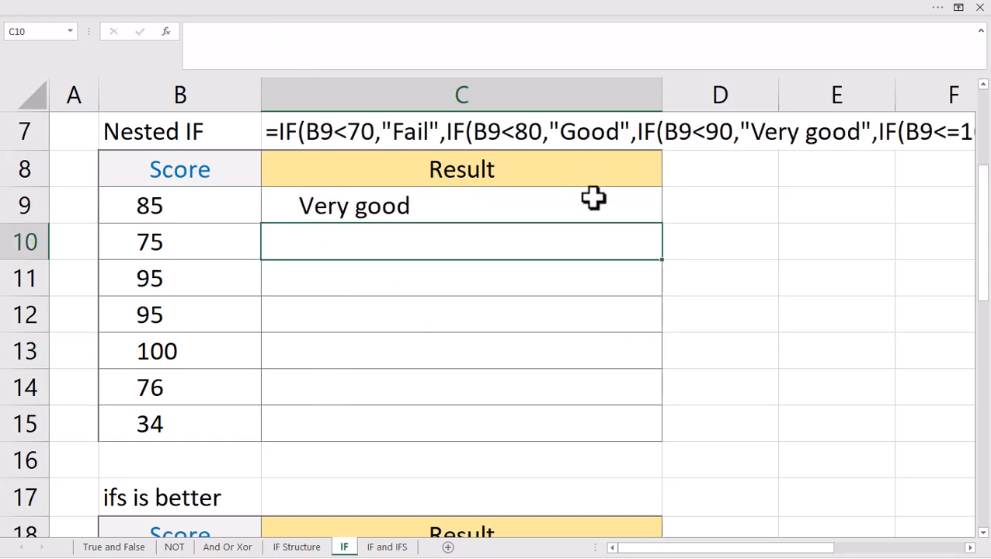
click(595, 196)
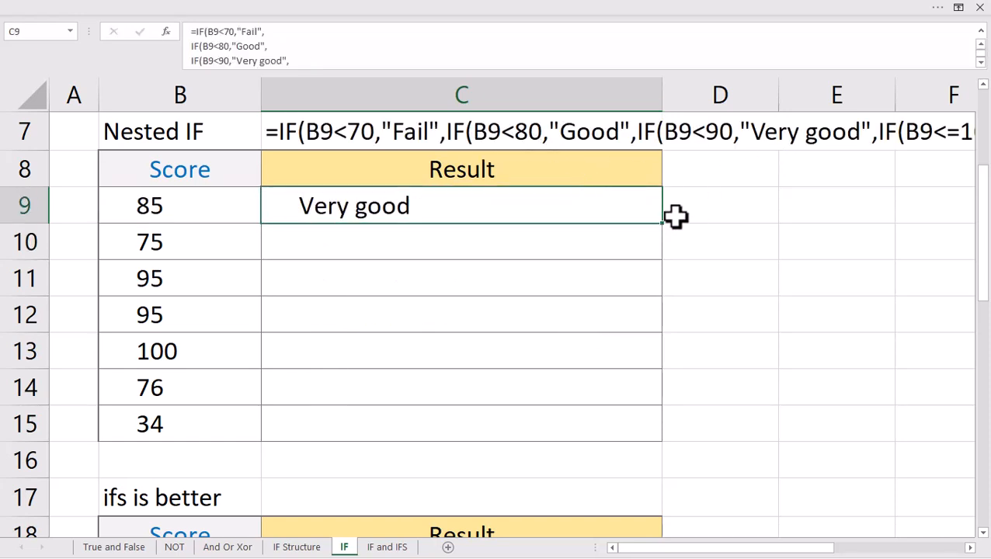
drag(663, 224, 655, 448)
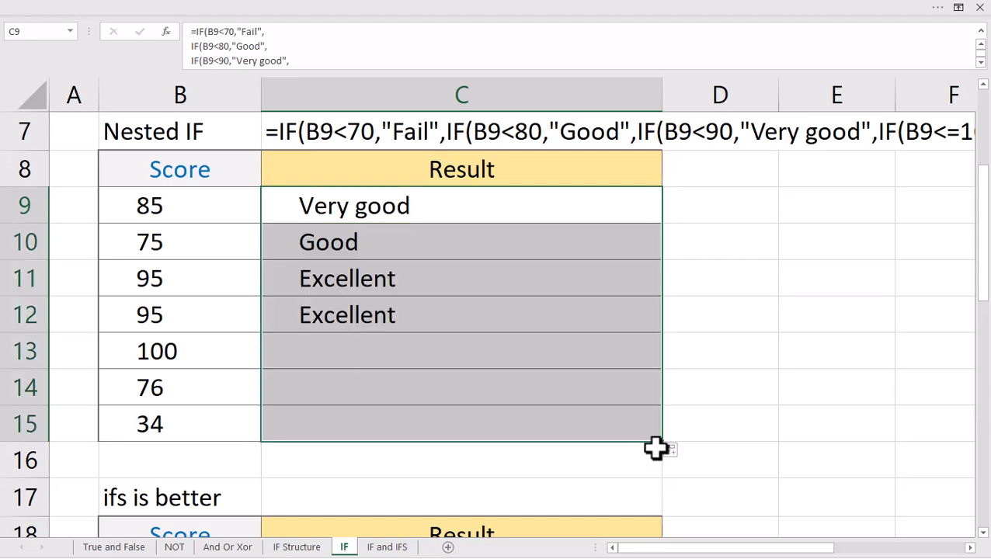
Check several scores in the Nested IF table against their results and review the nested formula in C9
click(218, 208)
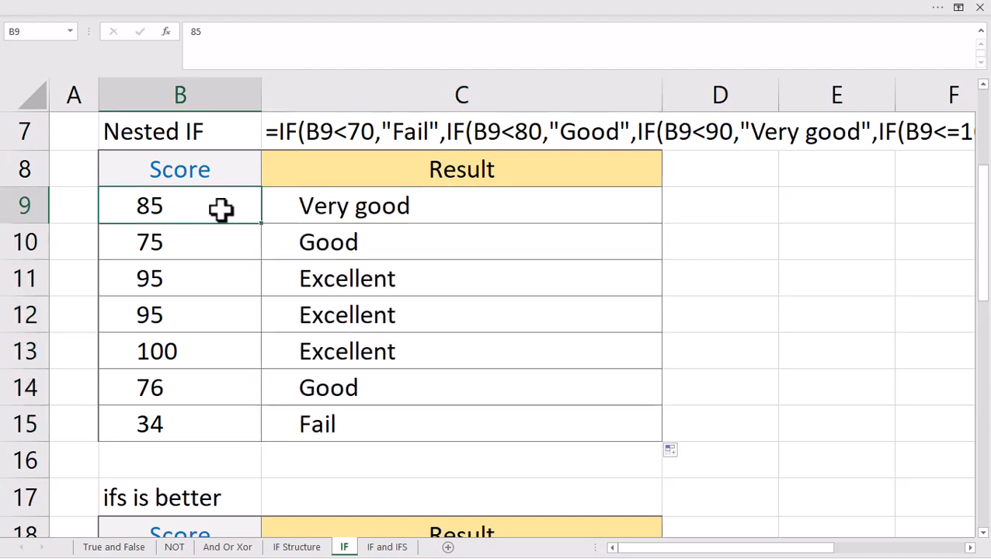
drag(217, 209, 301, 208)
drag(219, 250, 369, 243)
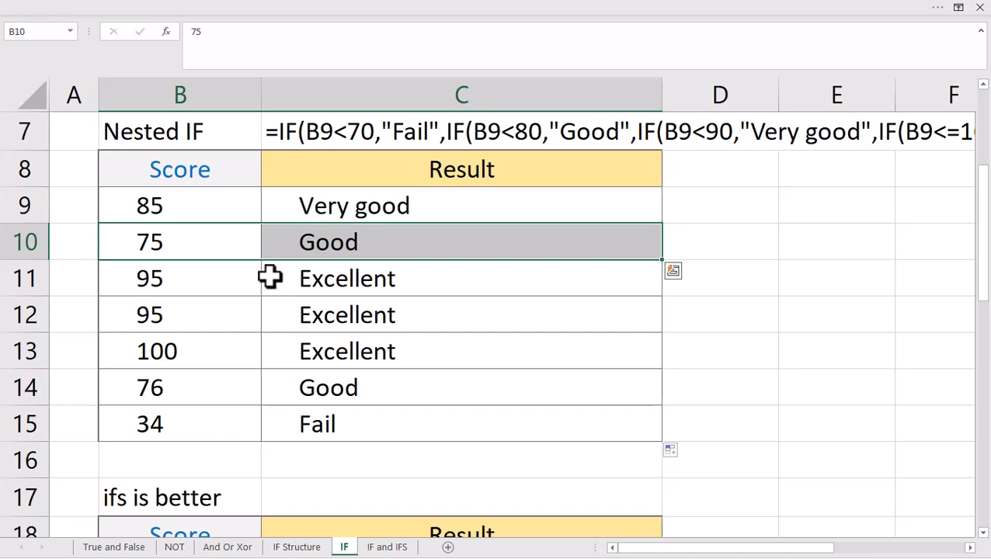
drag(256, 387, 265, 392)
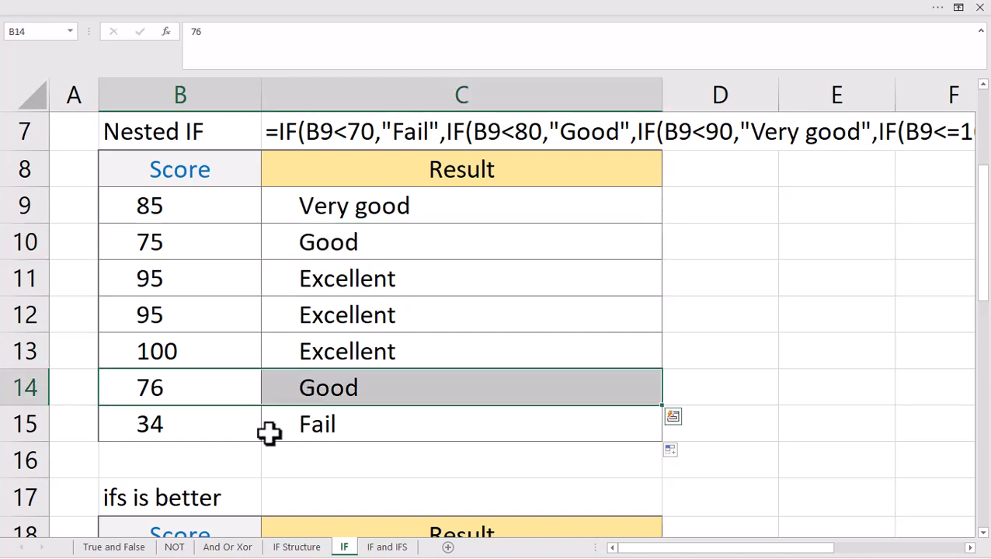
scroll(385, 388, down, 1)
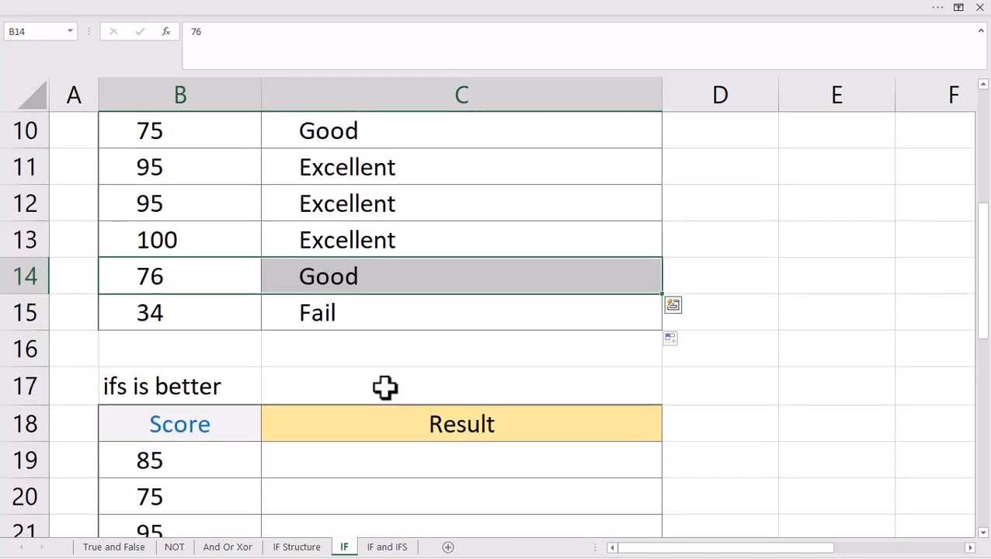
scroll(386, 388, down, 1)
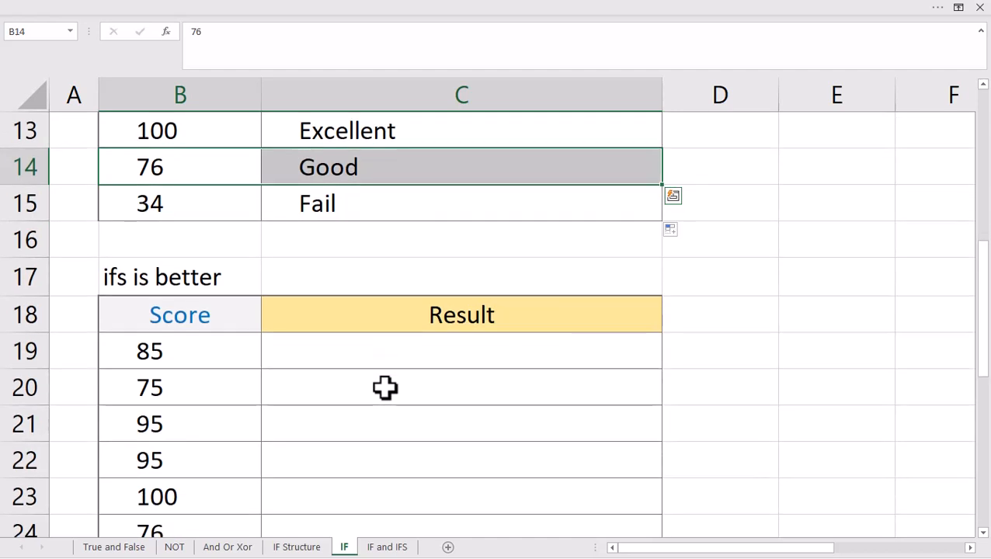
scroll(386, 388, up, 3)
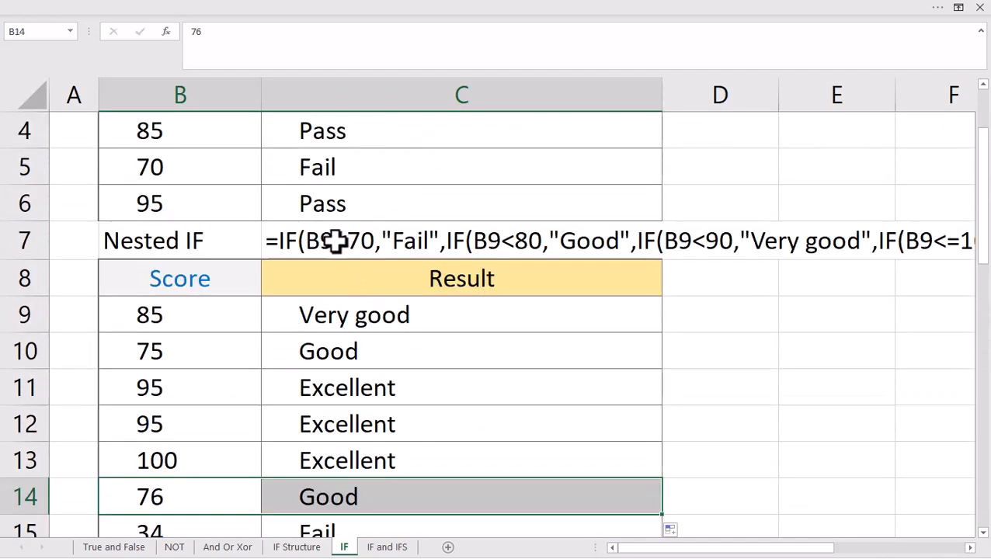
click(441, 244)
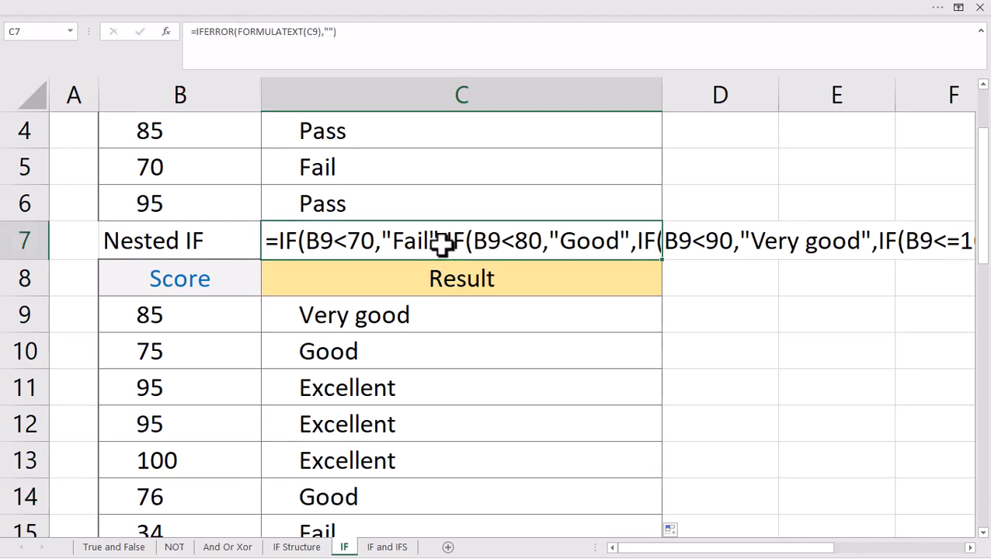
click(404, 319)
double_click(404, 319)
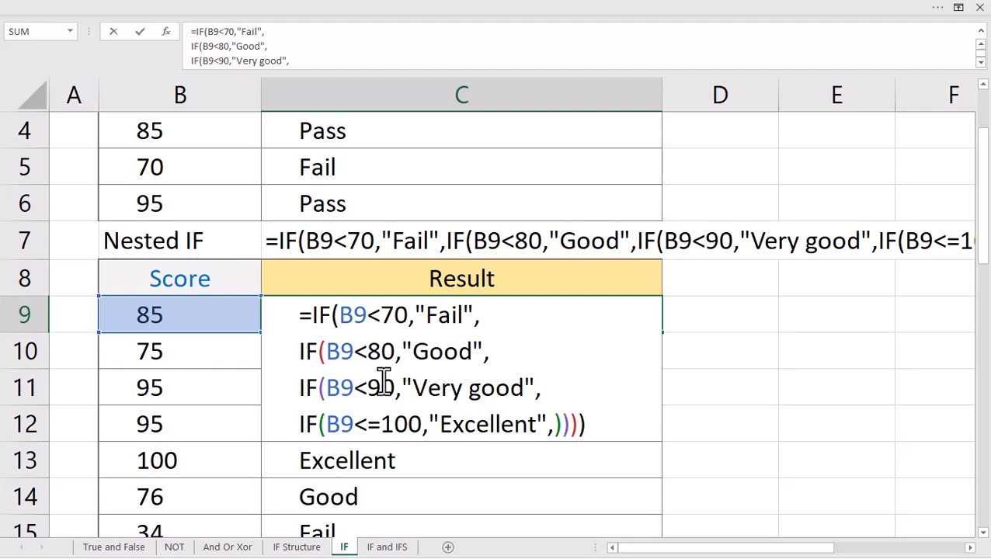
key(Escape)
scroll(381, 380, down, 3)
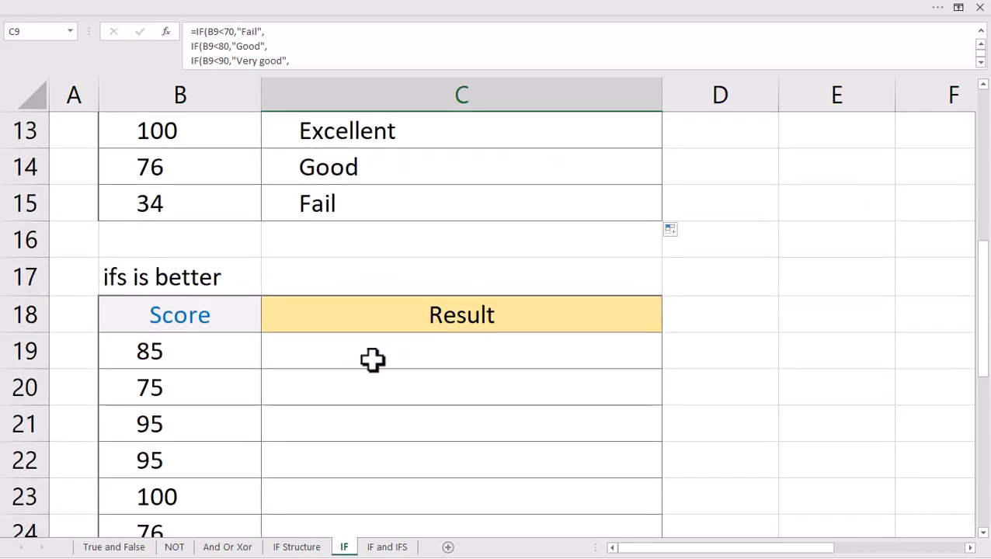
scroll(371, 358, down, 1)
click(351, 256)
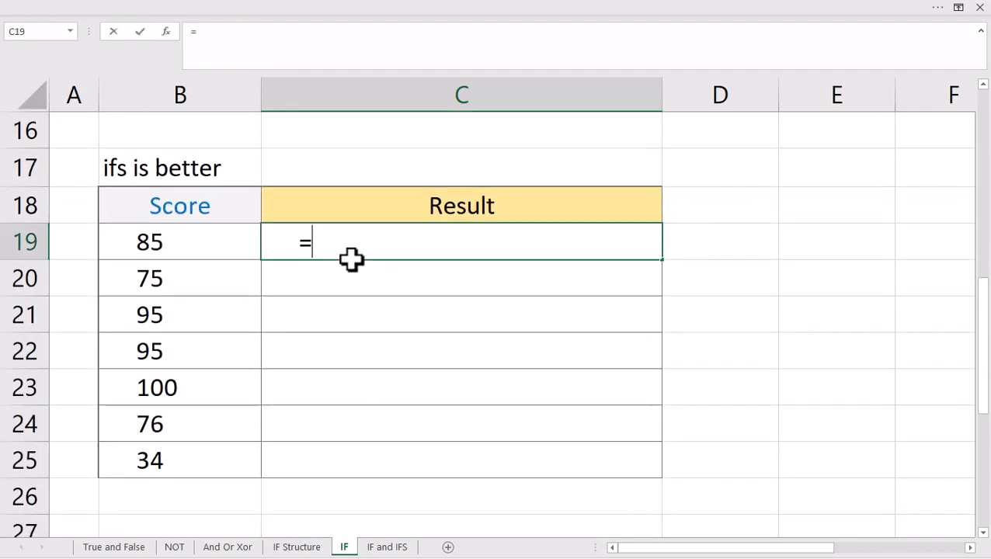
text(=ifs)
key(Tab)
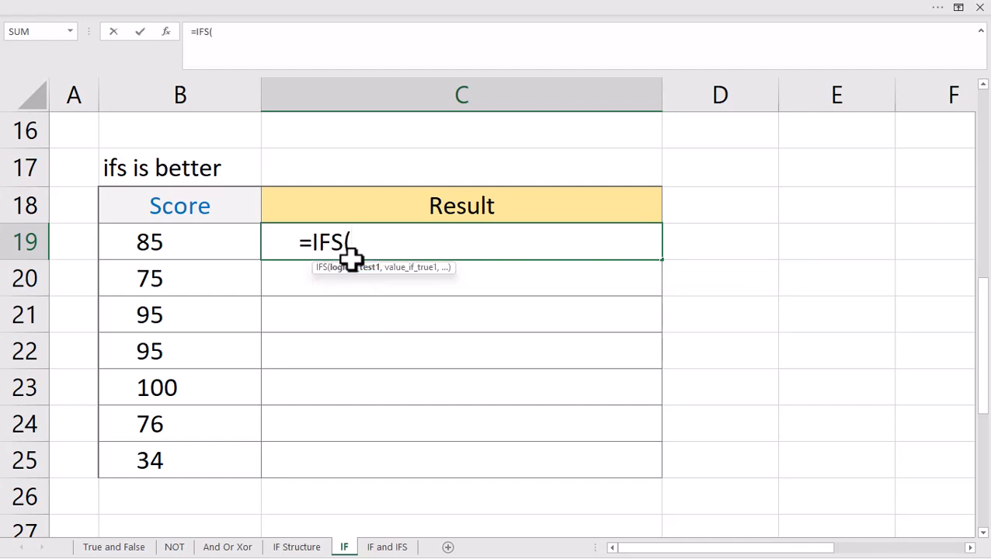
click(204, 246)
text(<)
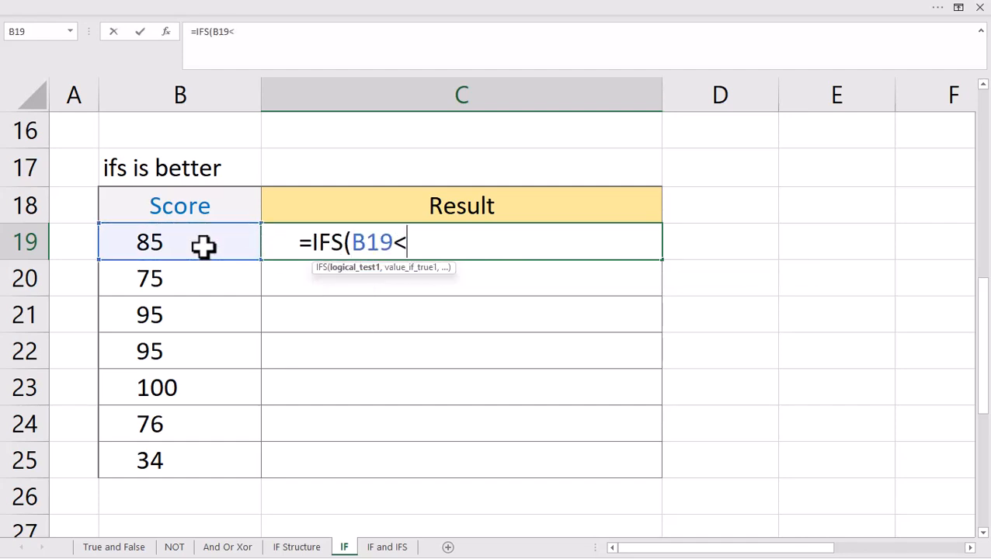
key(Escape)
Copy the nested IF formula from C9 into C19, the first result cell of the "ifs is better" table
scroll(381, 256, up, 3)
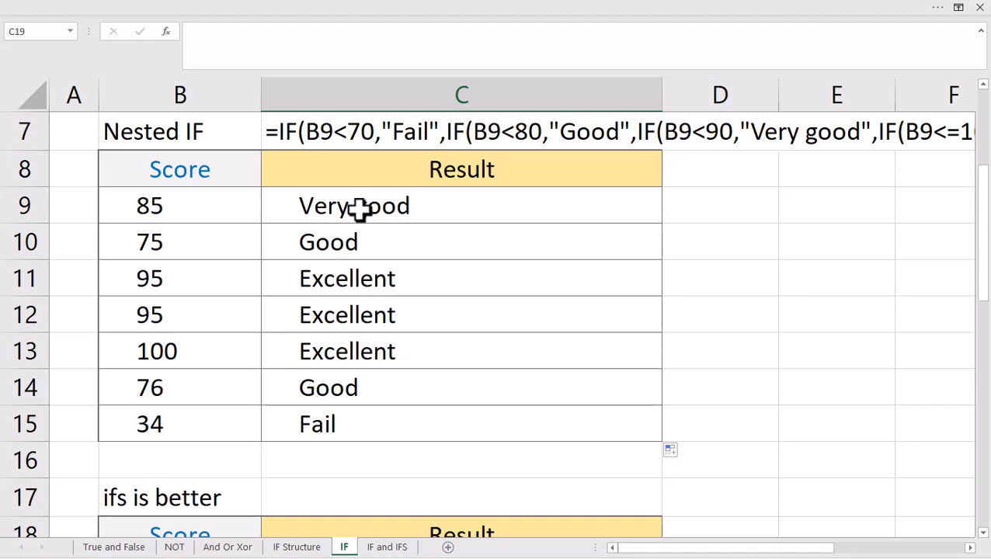
click(359, 208)
double_click(384, 206)
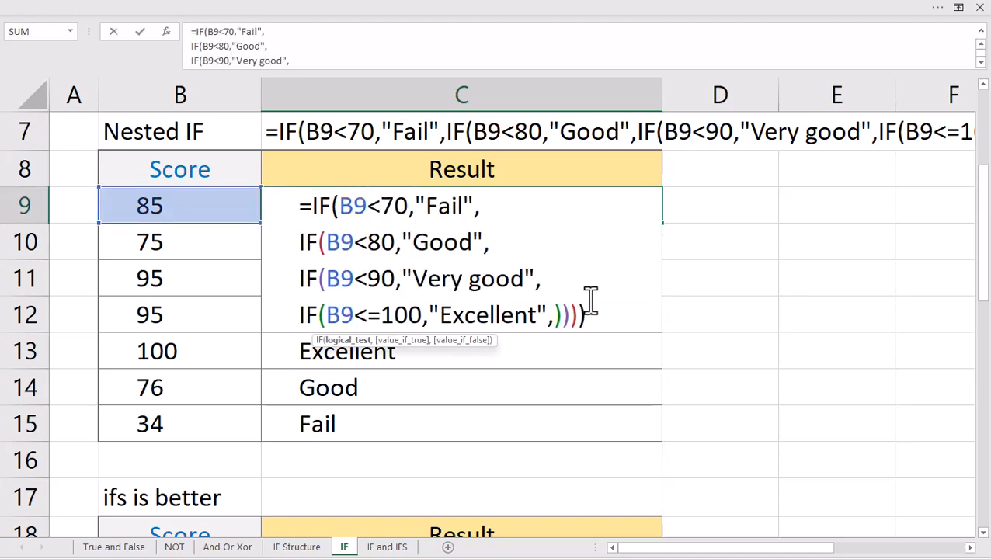
key(Escape)
key(ctrl+c)
scroll(400, 371, down, 1)
click(388, 466)
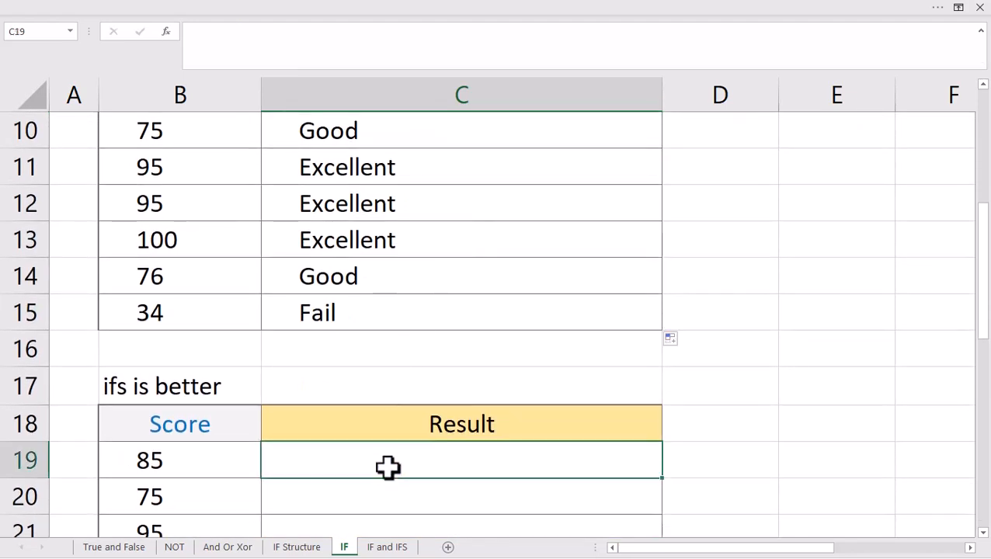
key(ctrl+v)
Change the outer function in C19 to IFS and remove the nested IF( before the B19<80 condition
double_click(419, 467)
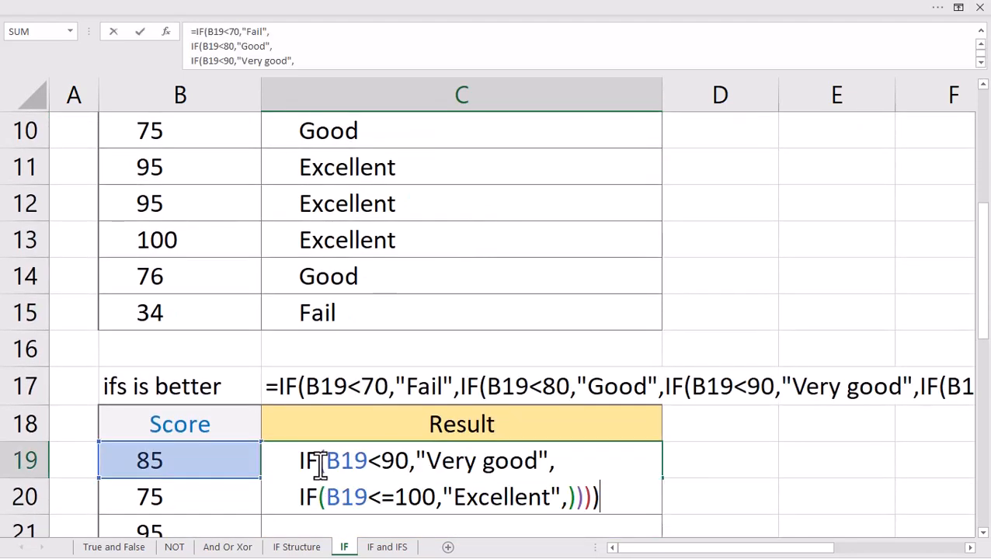
scroll(327, 471, up, 1)
scroll(333, 472, down, 4)
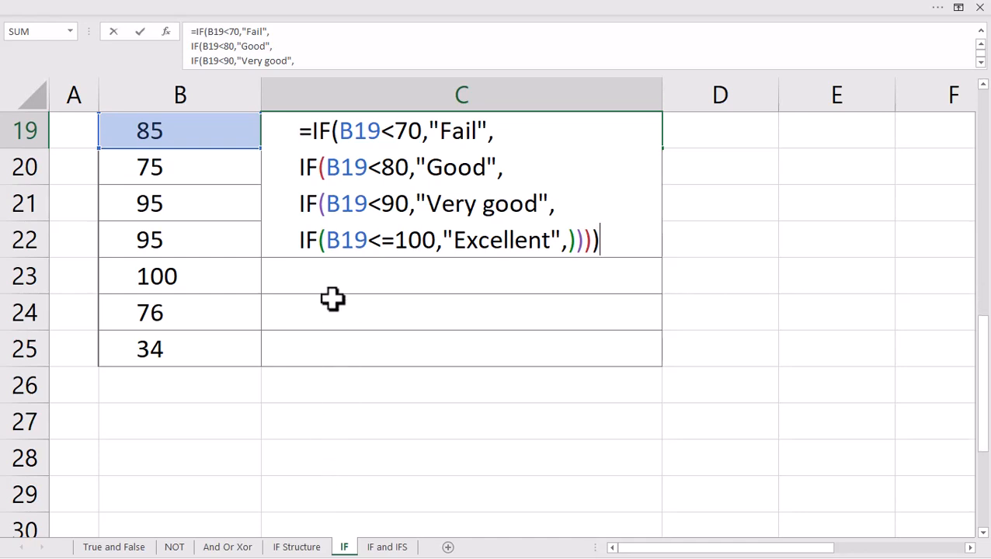
click(331, 130)
text(s)
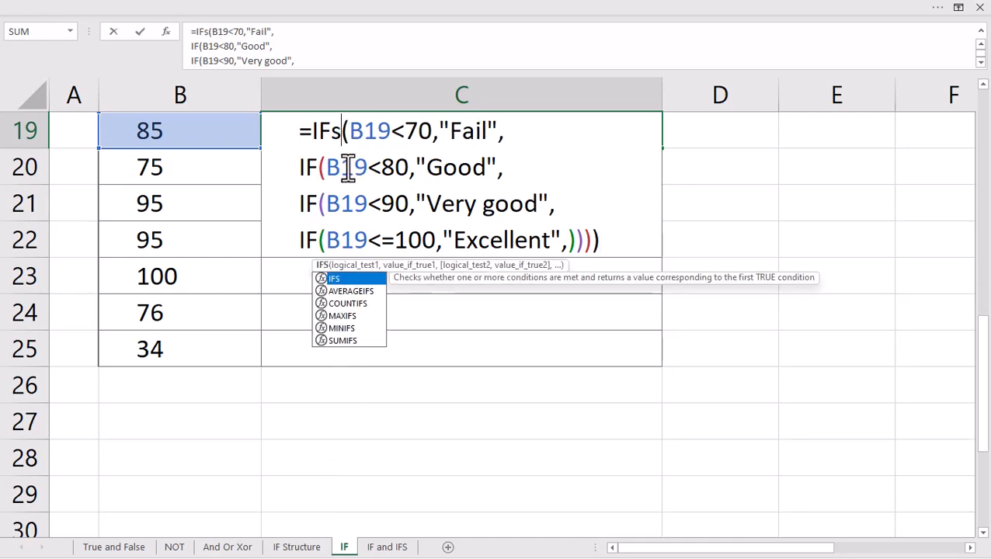
drag(326, 168, 302, 168)
key(Delete)
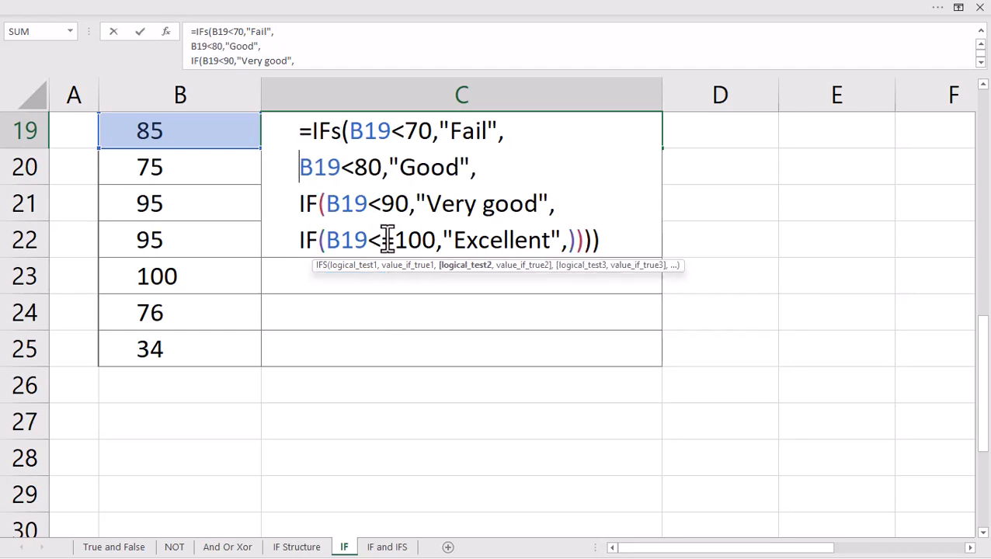
Remove the IF( before the B19<90 and B19<=100 conditions in C19, and delete the three surplus closing parentheses
drag(349, 132, 432, 132)
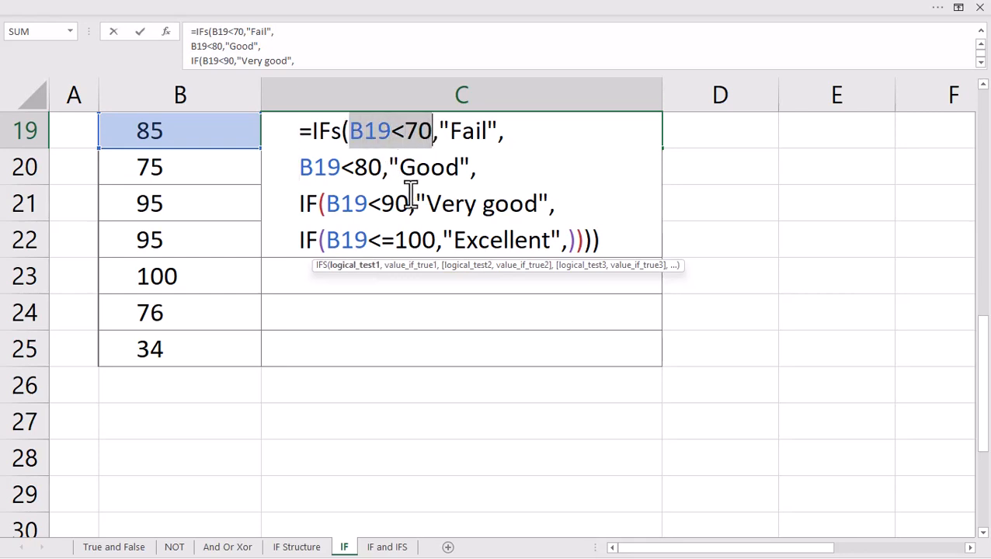
click(465, 128)
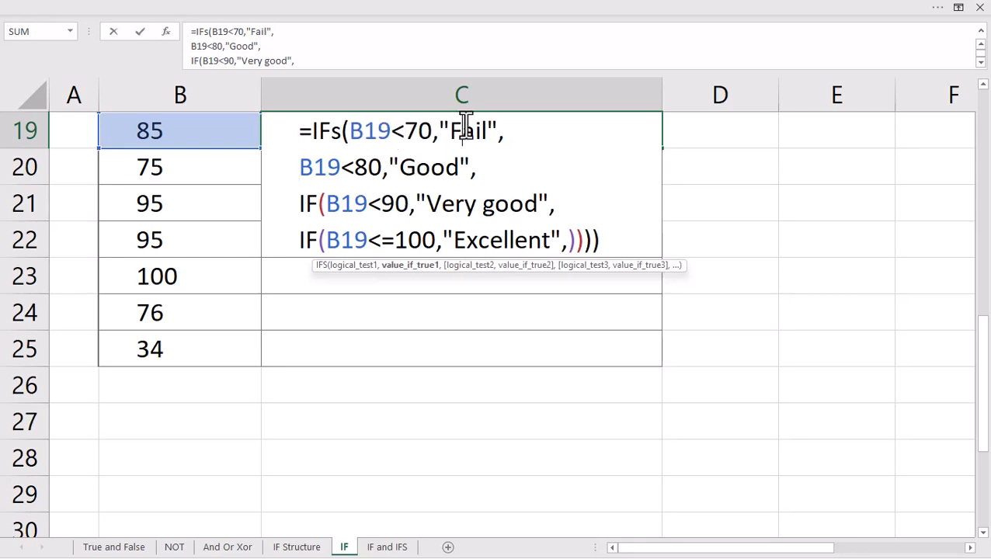
click(510, 133)
drag(327, 167, 365, 166)
click(477, 166)
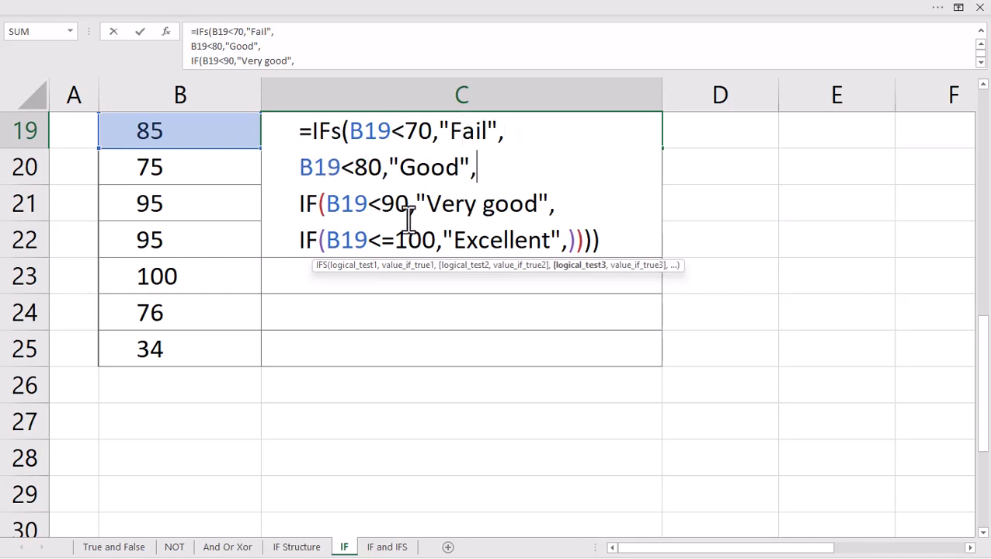
drag(311, 203, 299, 204)
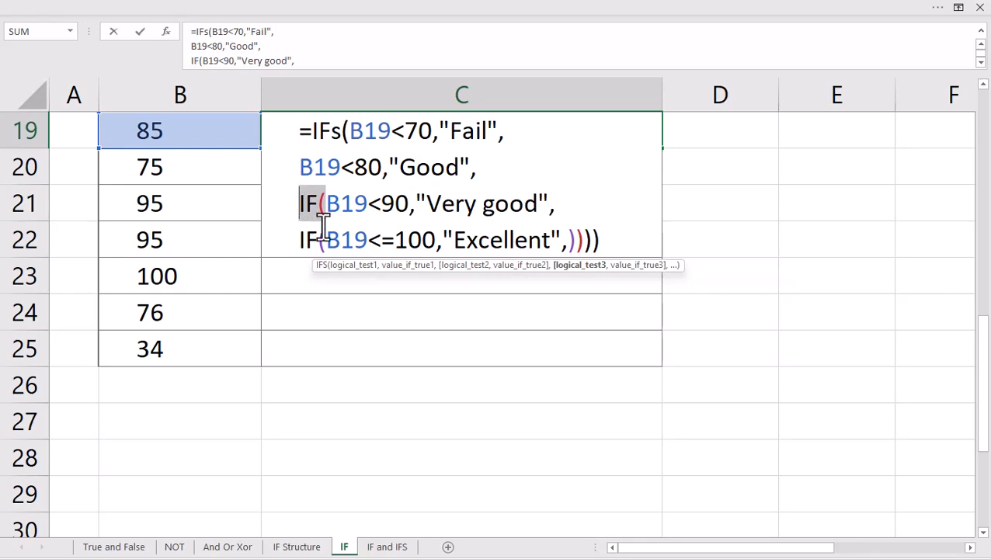
key(Delete)
drag(327, 240, 297, 241)
key(Delete)
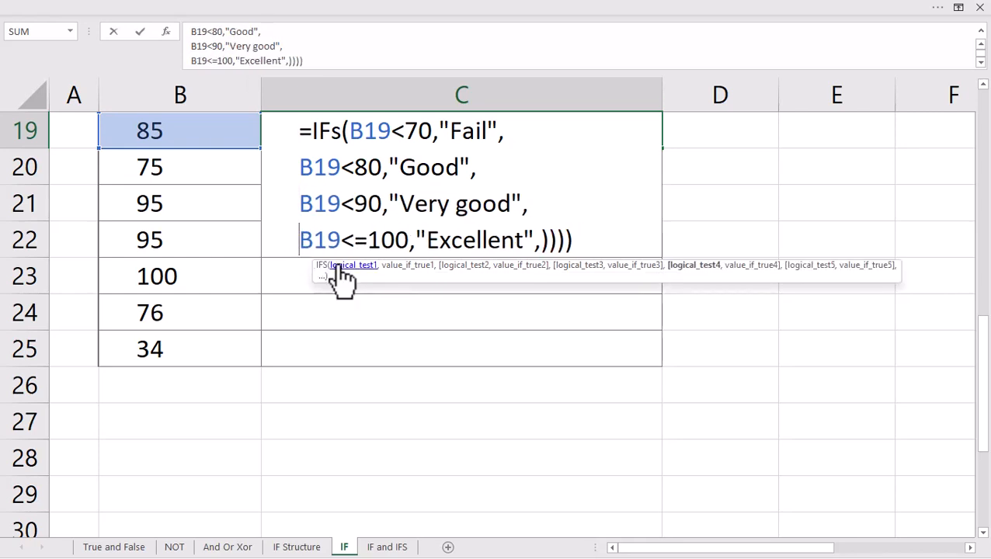
drag(579, 241, 551, 241)
key(Delete)
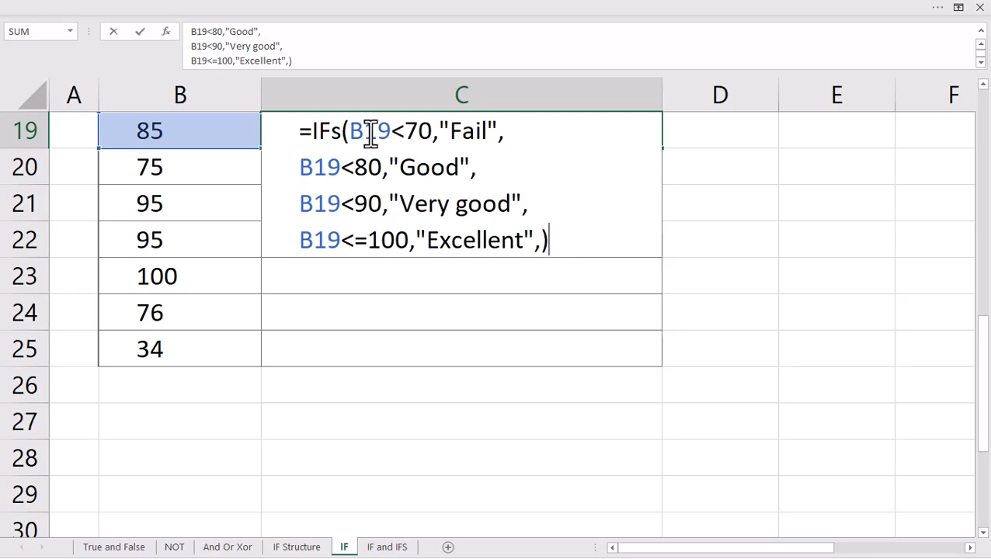
Examine each condition and its matching result text in the C19 IFS formula against the function's argument order
click(401, 132)
click(464, 136)
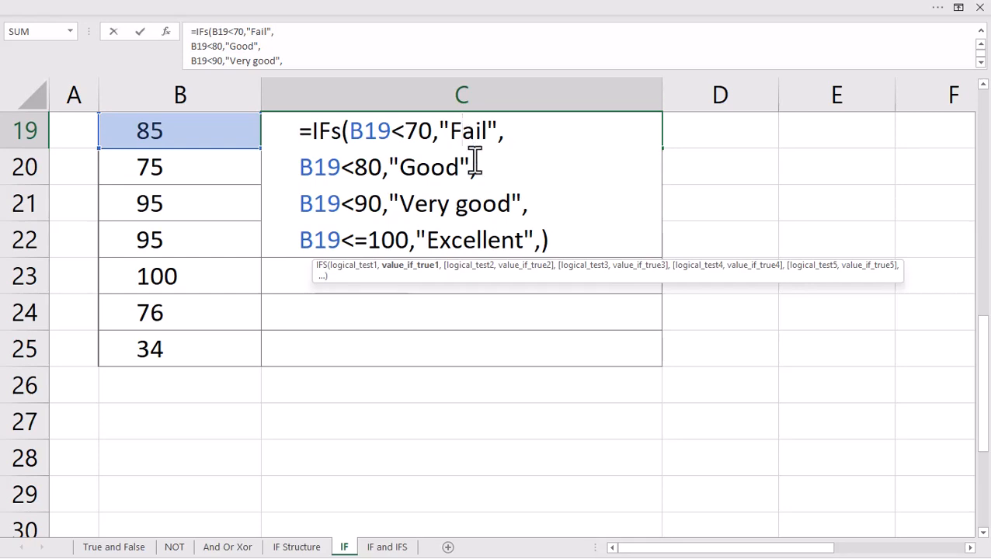
click(327, 167)
click(444, 167)
click(327, 205)
click(458, 201)
click(335, 241)
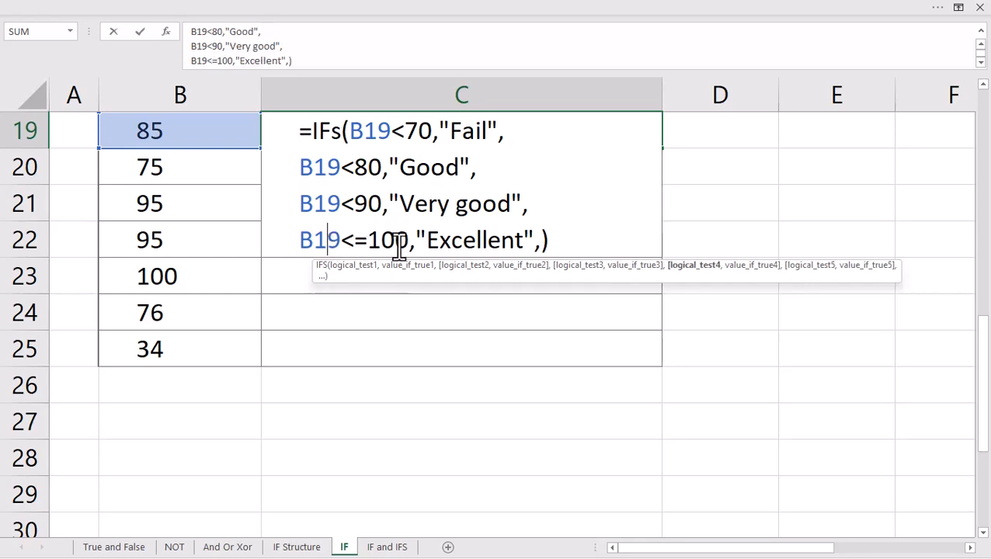
click(470, 239)
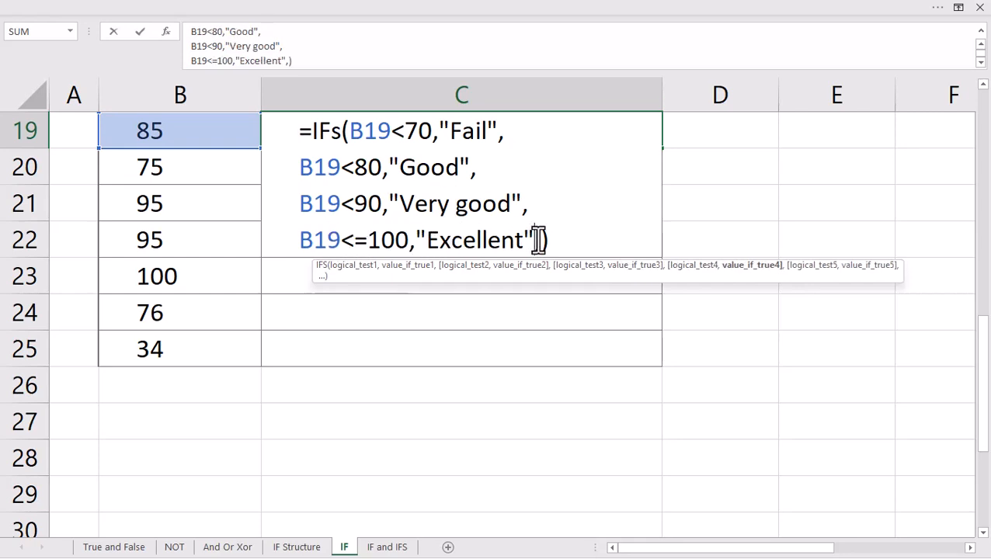
Delete the trailing comma after "Excellent" in C19, commit the IFS formula and fill it down to C25
click(541, 241)
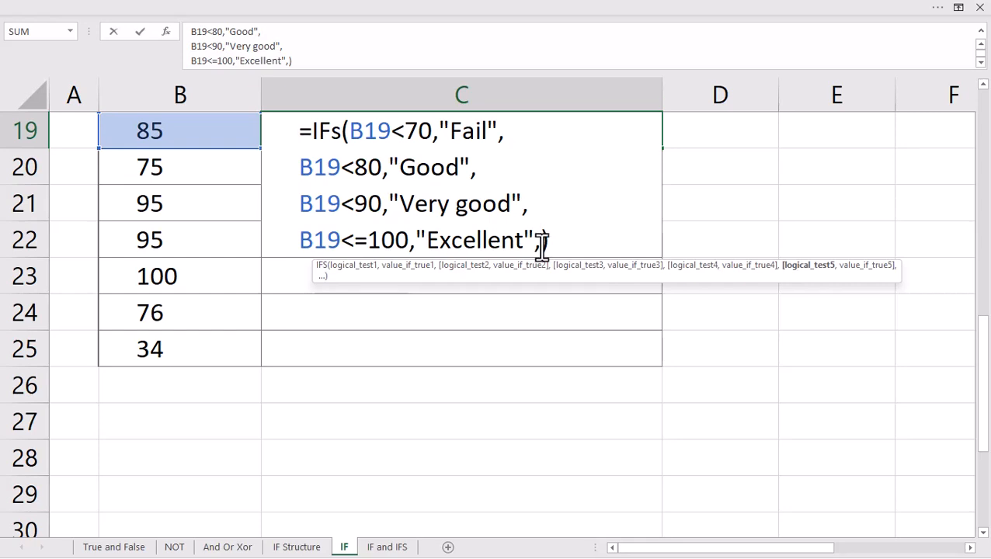
key(BackSpace)
key(Return)
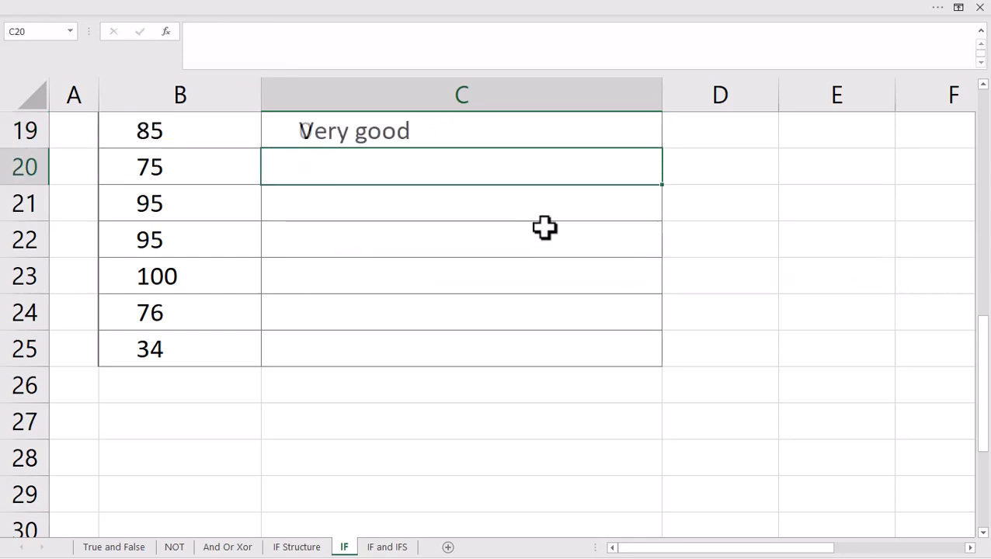
click(538, 137)
double_click(662, 153)
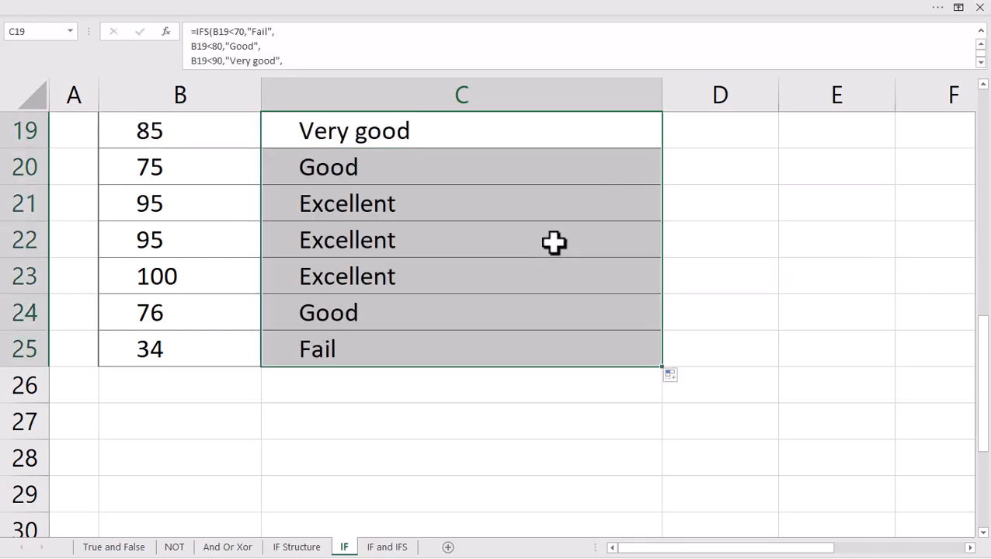
Review the completed IFS formula in C19 without changing it
click(456, 144)
key(F2)
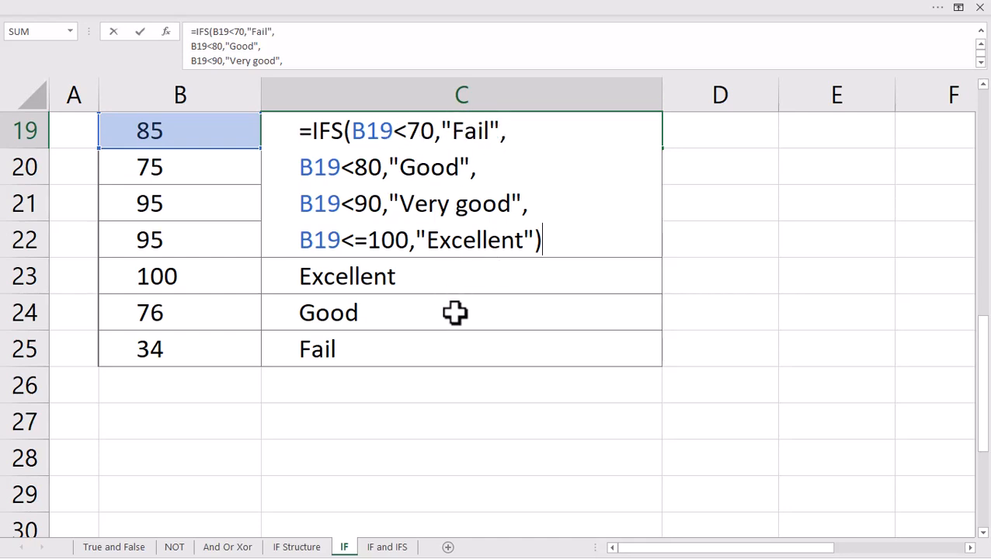
key(ctrl+Return)
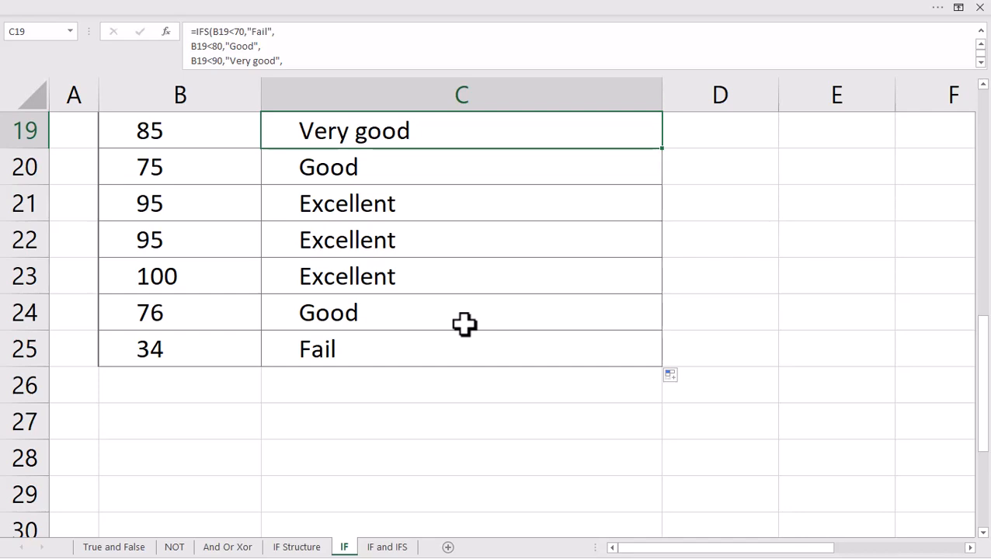
Open the IF and IFS sheet and widen column E to about double to read the nested IF formula in E3
click(396, 545)
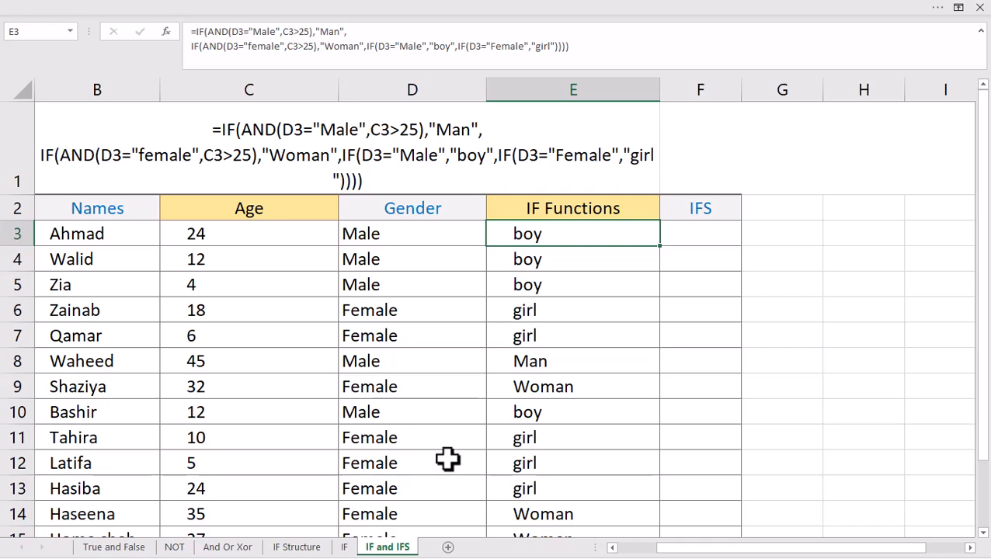
key(F2)
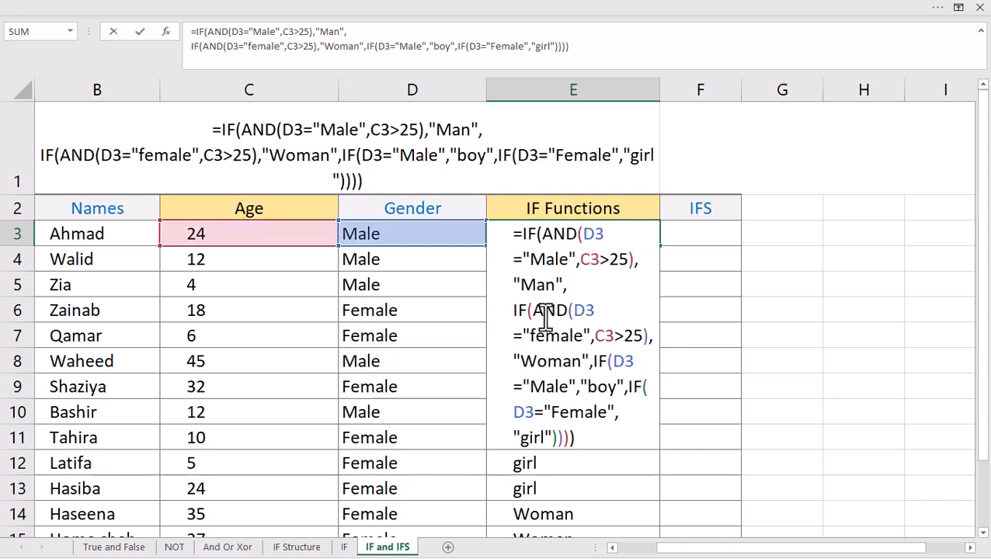
key(Escape)
drag(662, 98, 835, 95)
key(F2)
key(Escape)
key(F2)
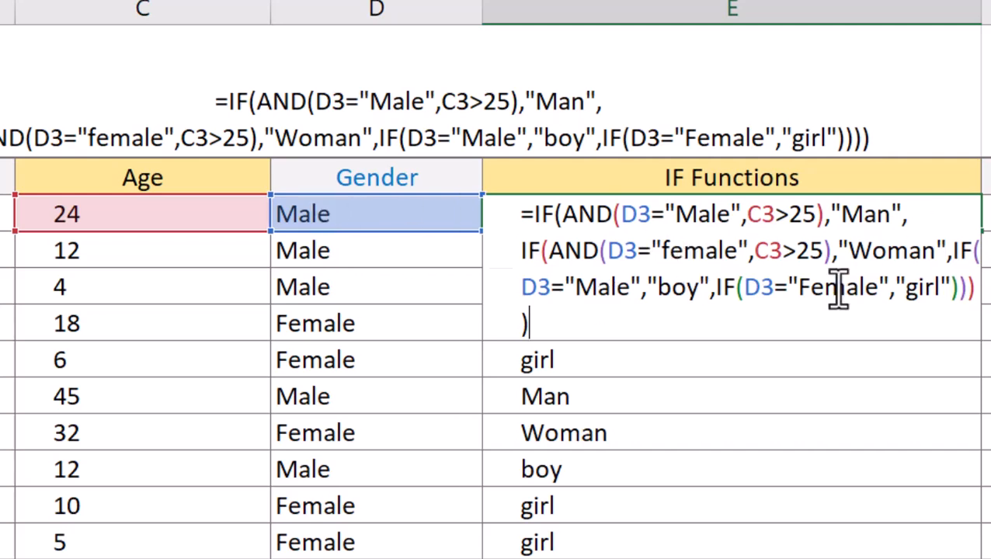
key(ctrl+Return)
scroll(662, 533, down, 2)
scroll(666, 536, up, 3)
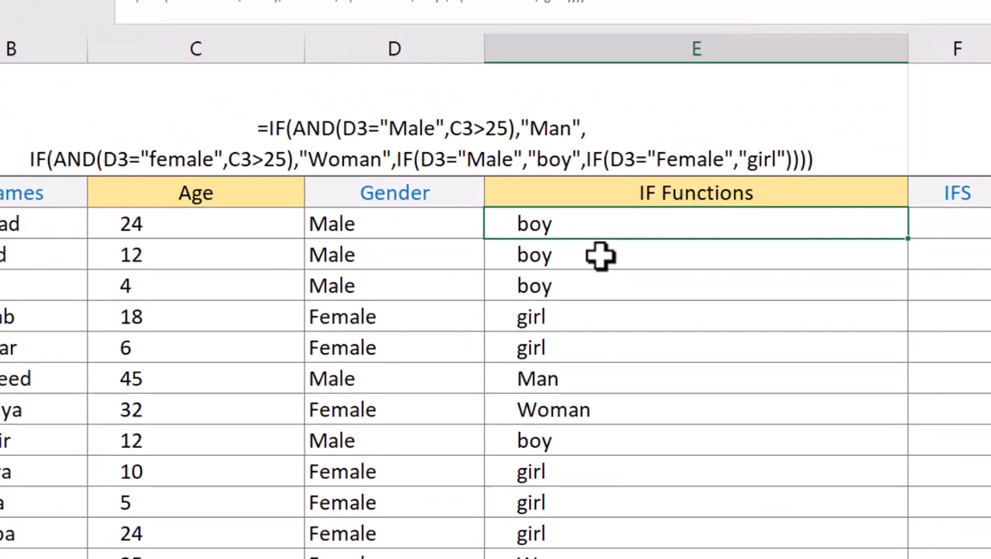
Copy the full nested IF formula text from E3 and paste it unchanged into F3 under IFS
key(F2)
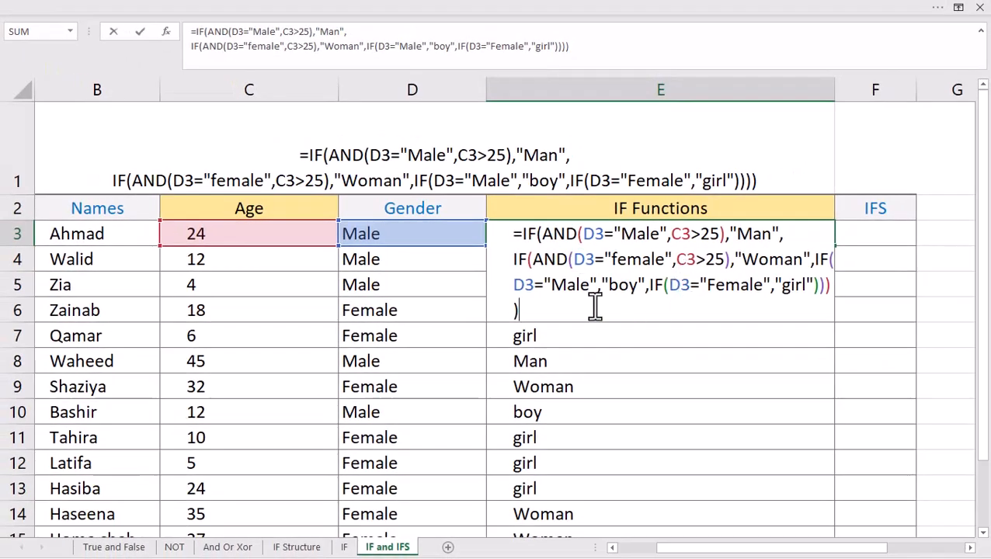
key(ctrl+shift+Home)
key(ctrl+c)
key(Escape)
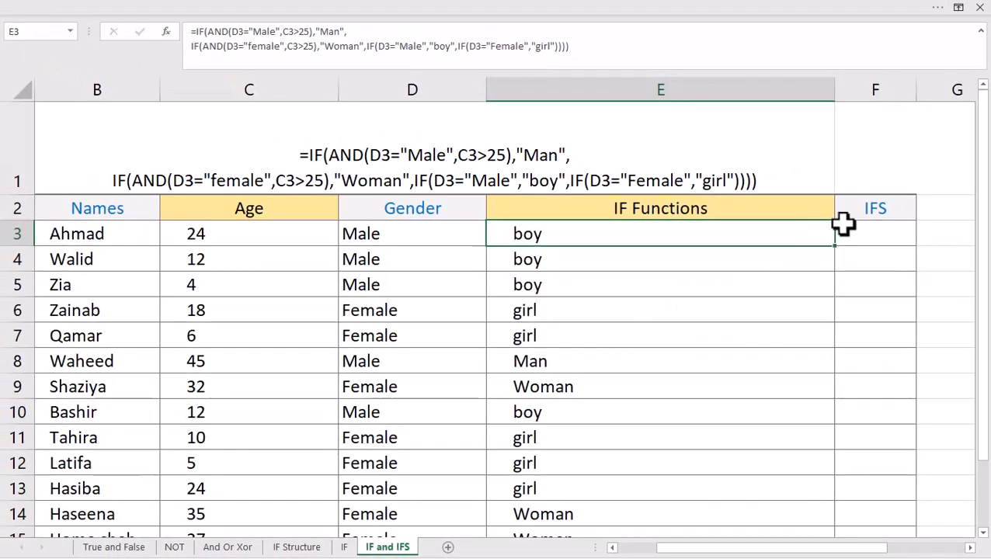
click(861, 232)
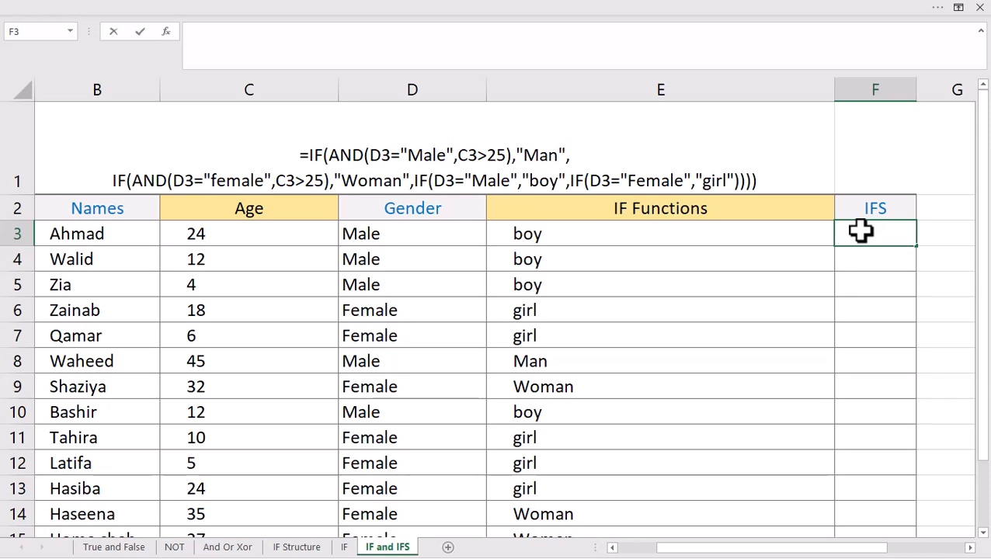
key(ctrl+v)
Change the opening IF in F3 to IFS and remove the line break and IF( before AND(D3="female"
click(862, 233)
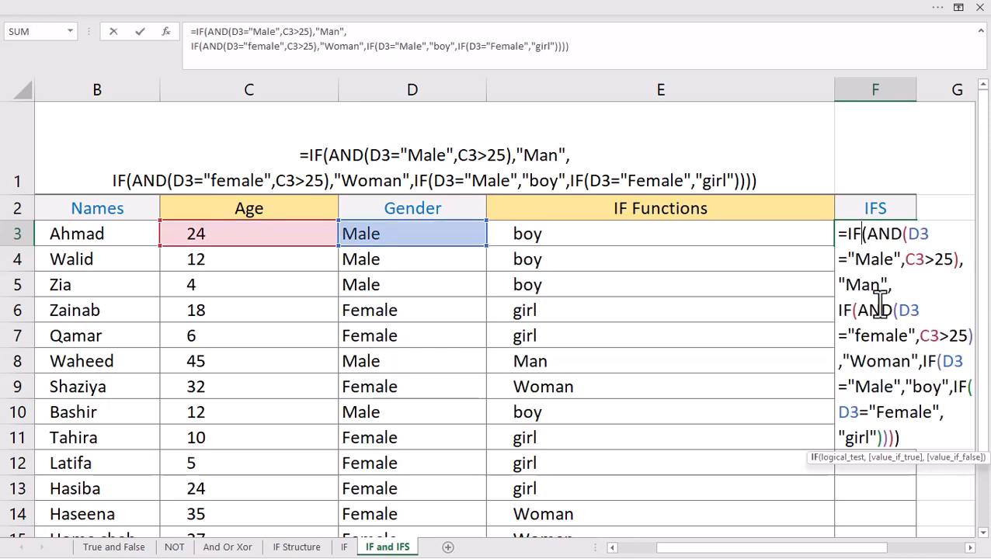
text(s)
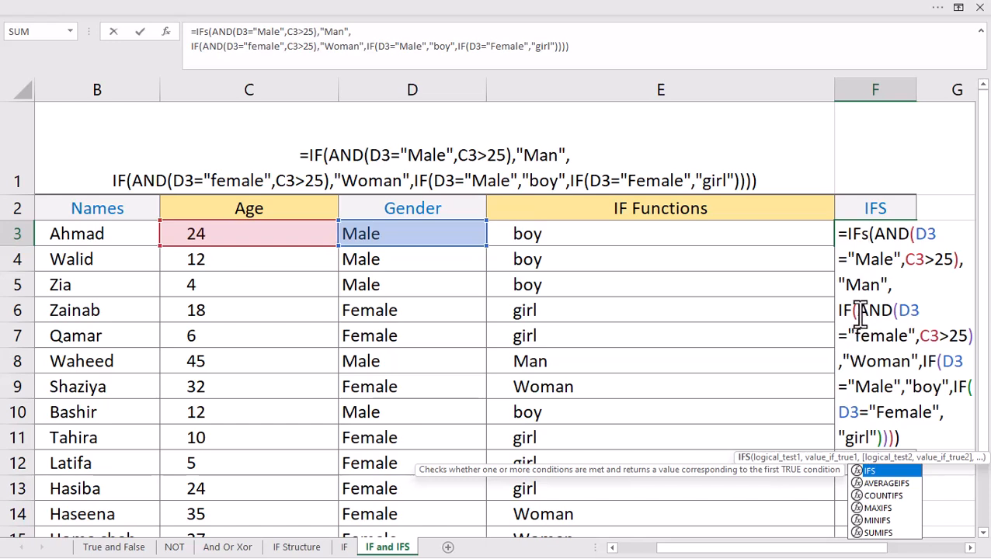
click(854, 311)
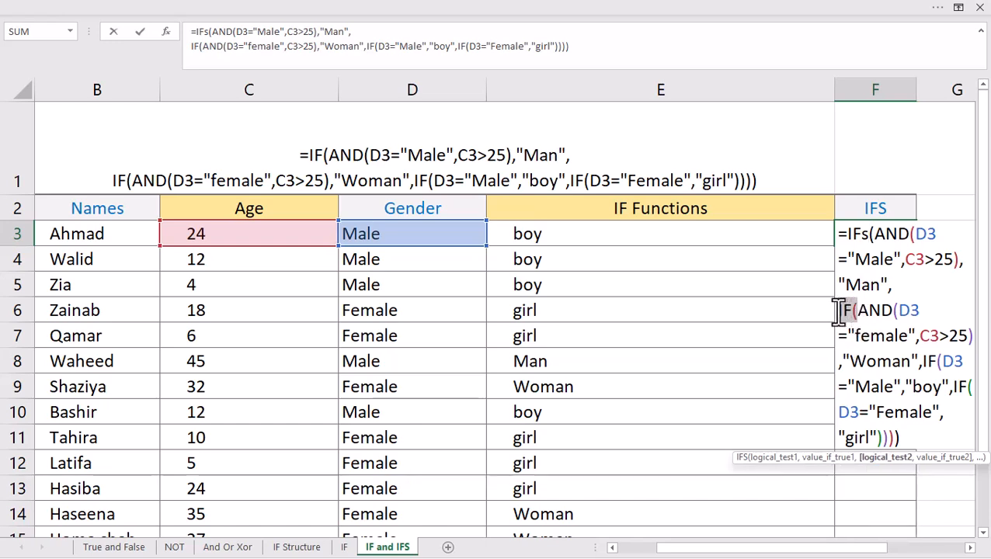
key(BackSpace)
key(BackSpace)
key(BackSpace)
key(BackSpace)
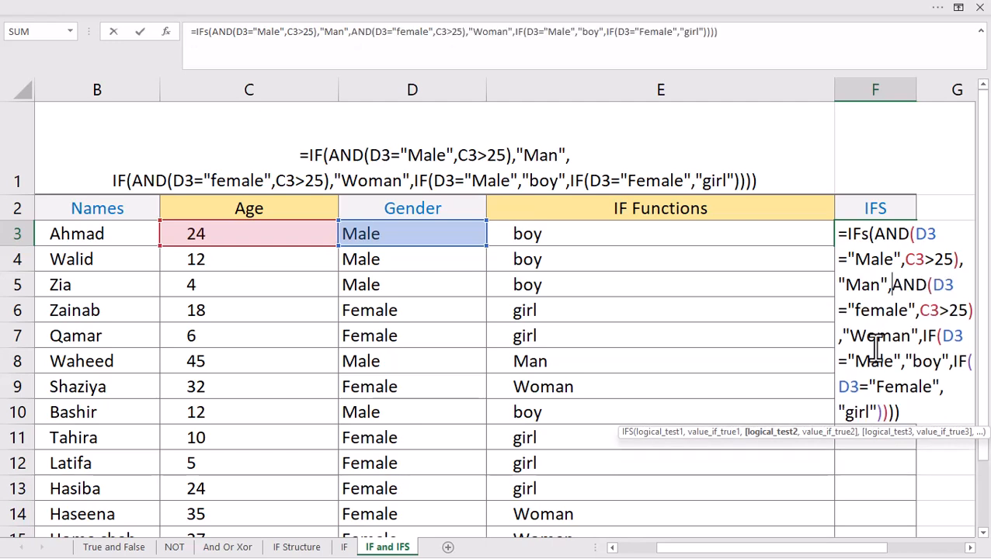
Move the second AND's closing parenthesis in F3 from after C3>25 to directly after "female"
click(971, 313)
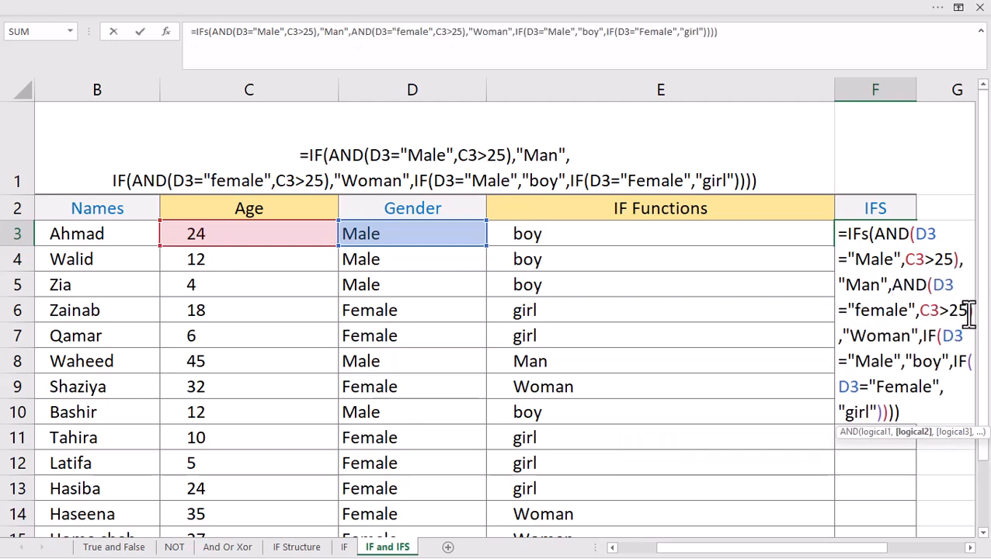
key(Right)
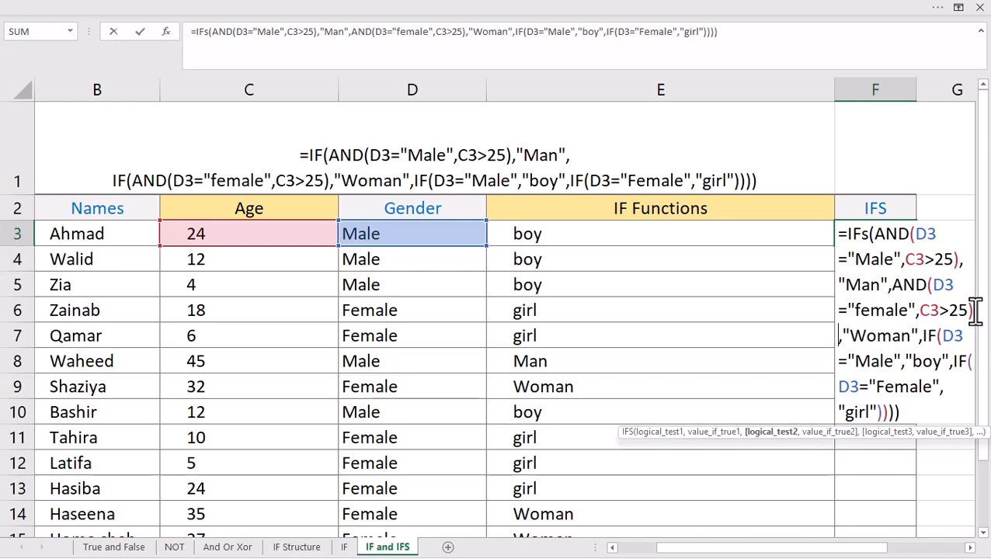
drag(902, 285, 918, 312)
click(917, 313)
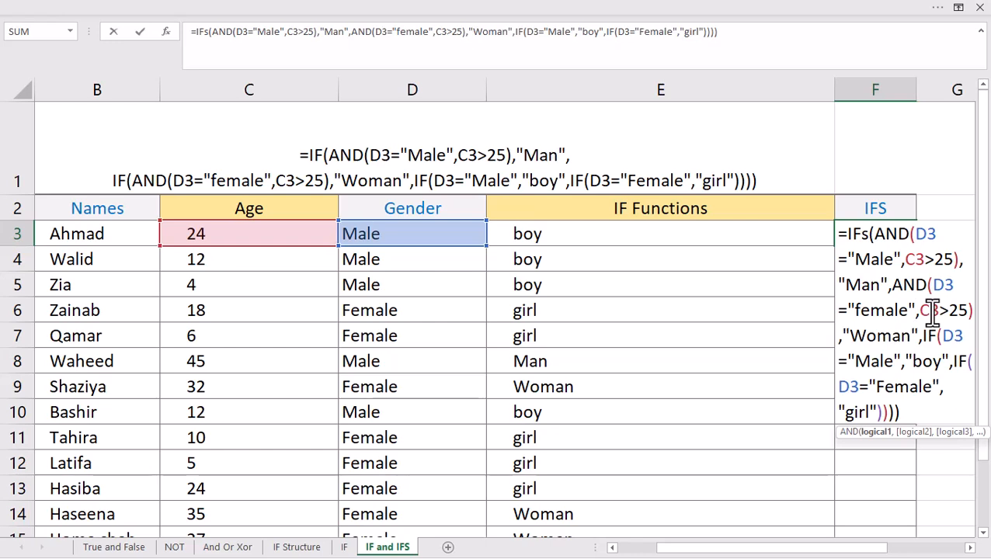
text())
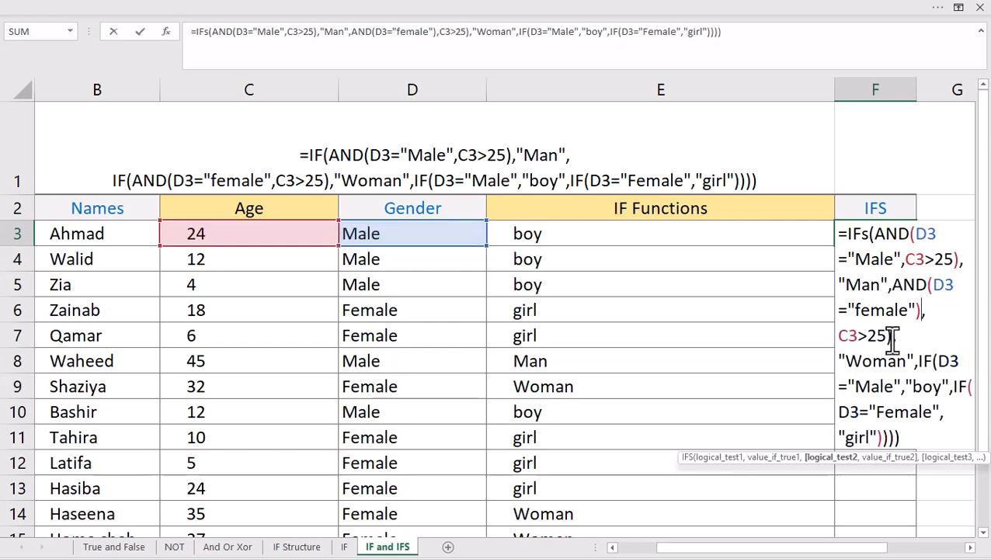
click(892, 336)
key(BackSpace)
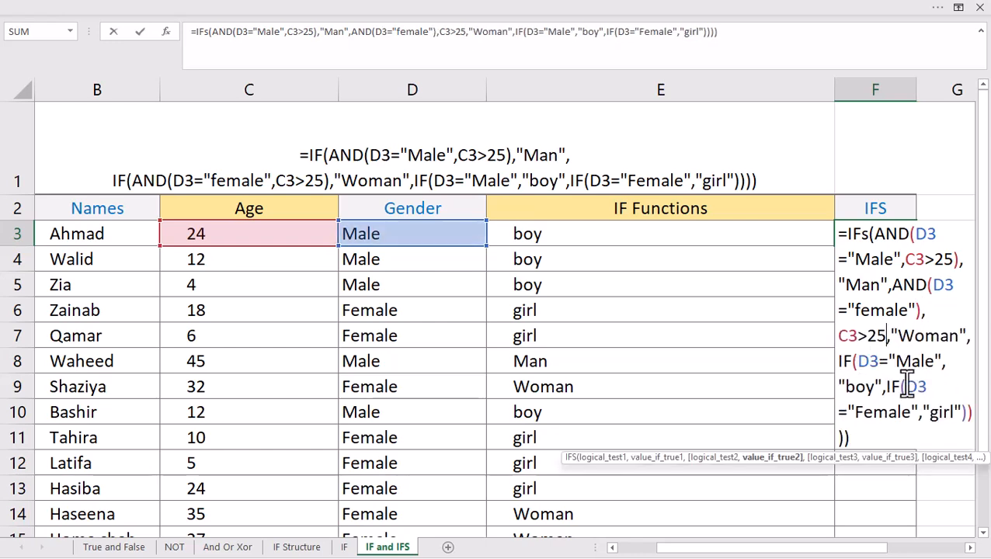
Remove the IF( before D3="Male" and D3="Female" in F3, and delete the surplus closing parentheses after "girl"
click(858, 361)
key(BackSpace)
key(BackSpace)
key(BackSpace)
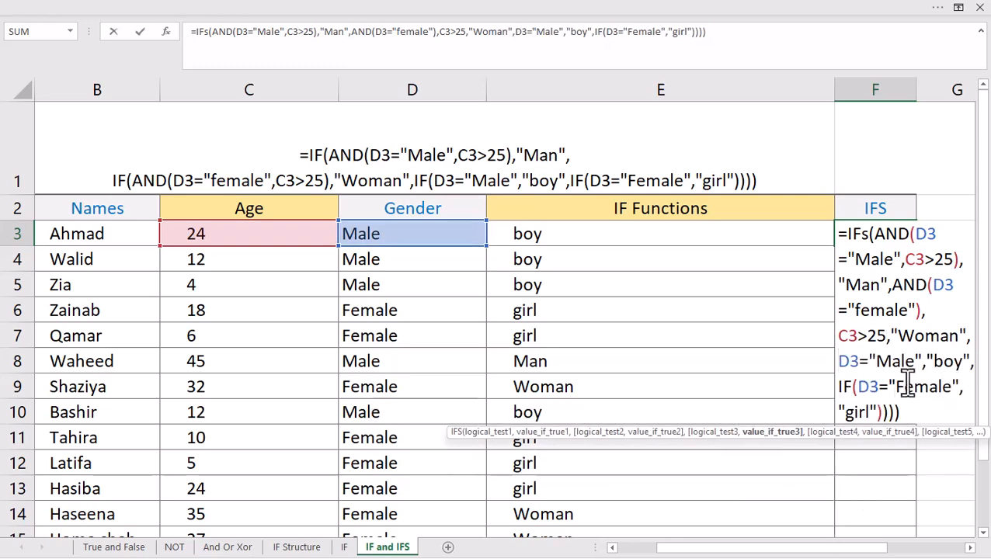
click(857, 386)
key(BackSpace)
key(BackSpace)
key(BackSpace)
click(908, 411)
key(BackSpace)
key(BackSpace)
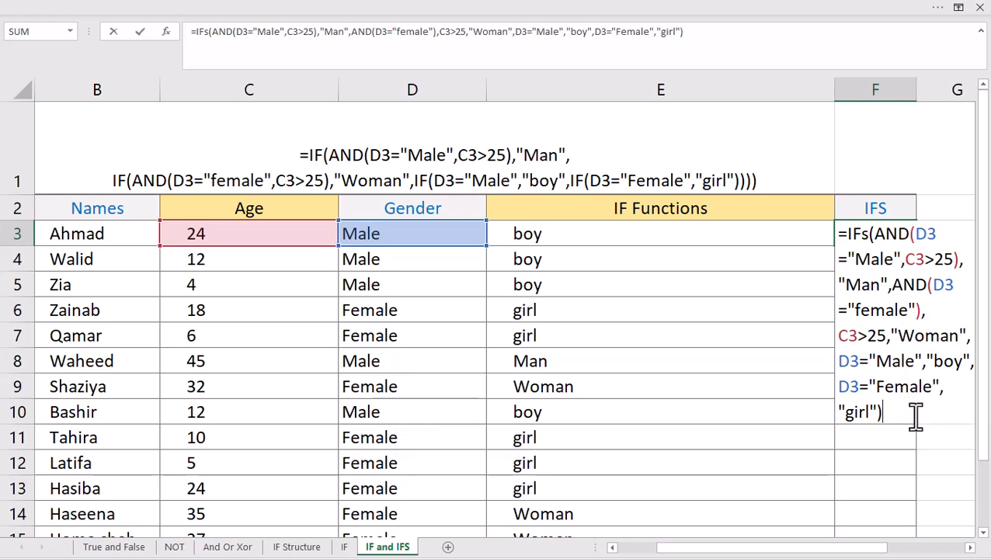
Compare both AND conditions in F3 and move the second one's closing parenthesis back behind C3>25
drag(888, 238, 953, 262)
click(859, 291)
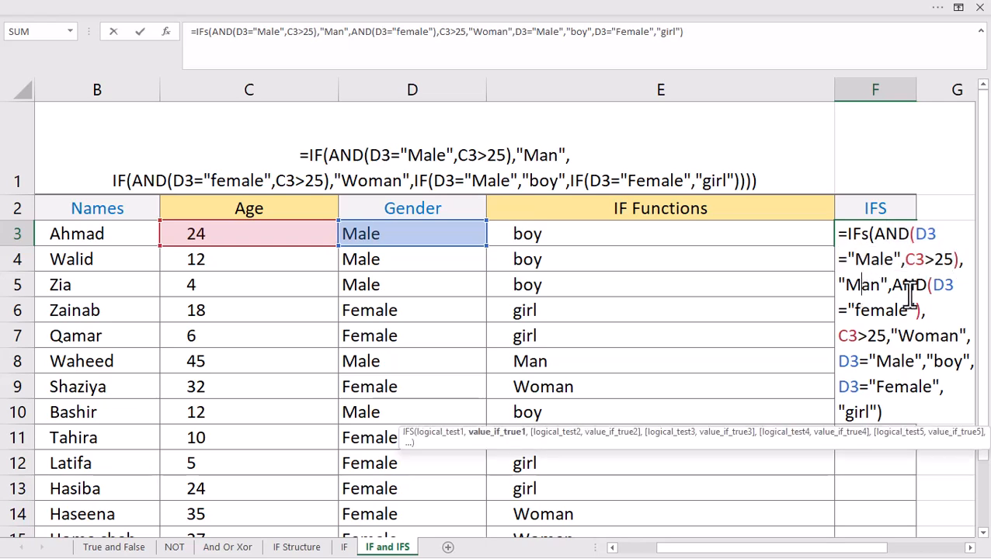
drag(899, 285, 922, 311)
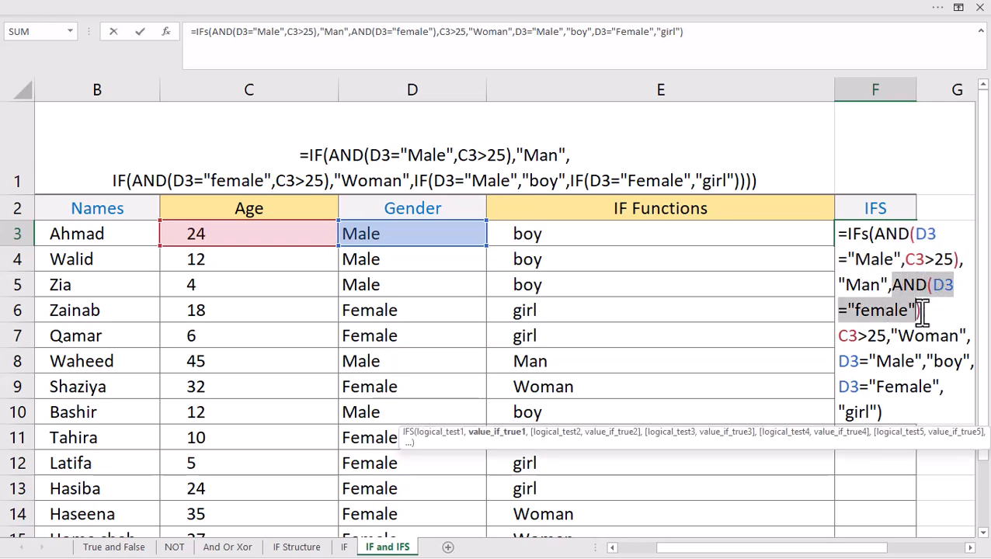
click(924, 311)
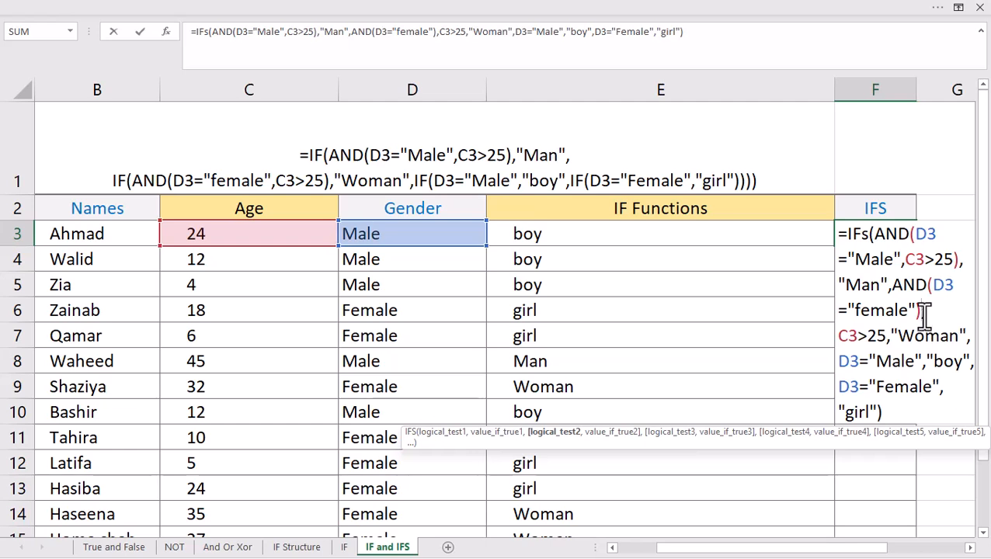
key(BackSpace)
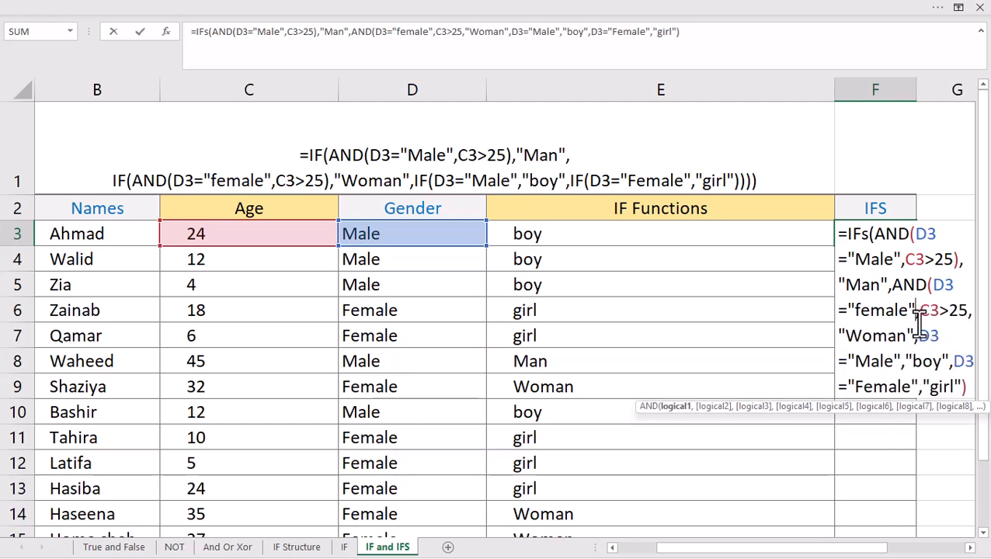
click(970, 311)
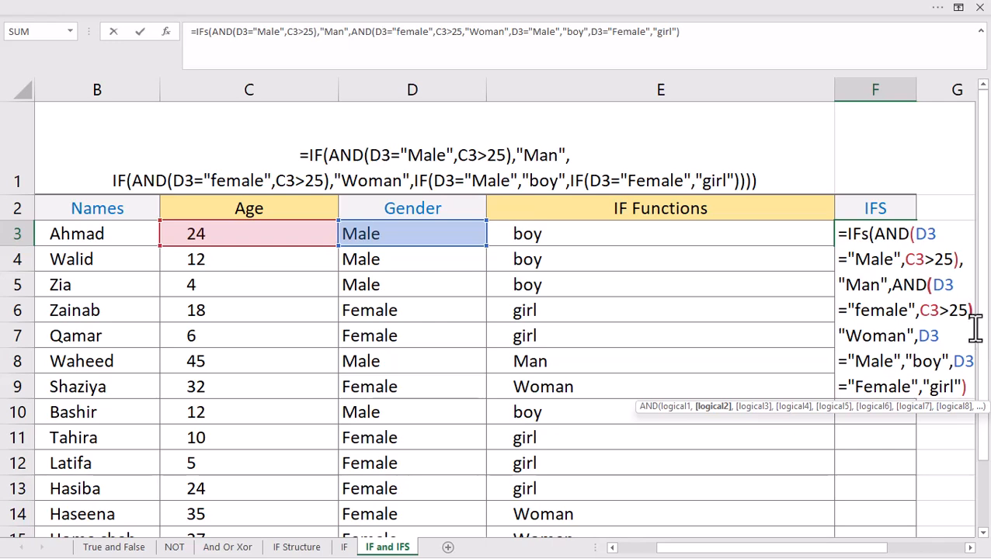
text())
Check the "Woman", "boy" and "girl" arguments of the IFS formula in F3 and commit it
click(870, 337)
click(937, 336)
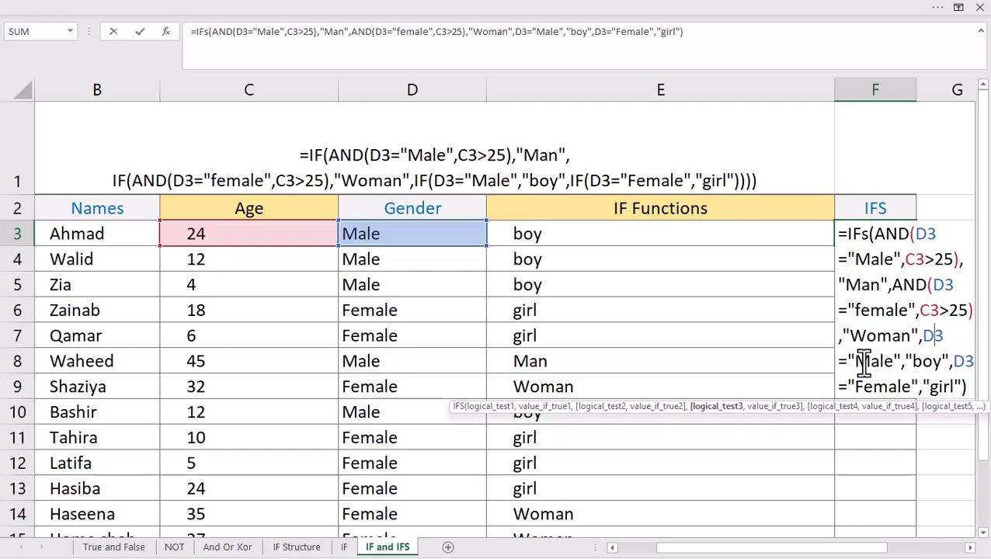
click(925, 361)
click(964, 361)
click(939, 386)
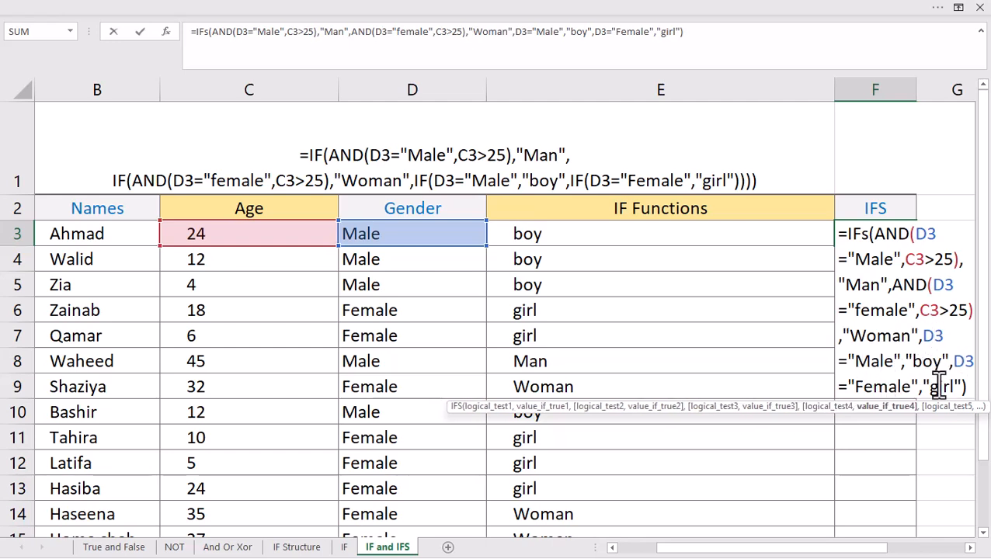
key(Return)
Fill the F3 formula down the IFS column and narrow column E so both result columns sit closer together
click(891, 234)
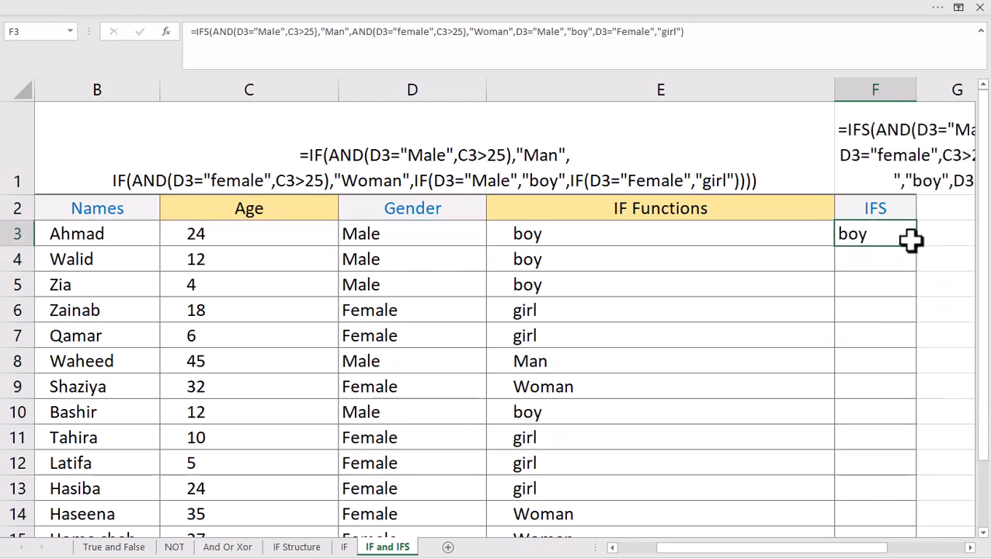
double_click(920, 246)
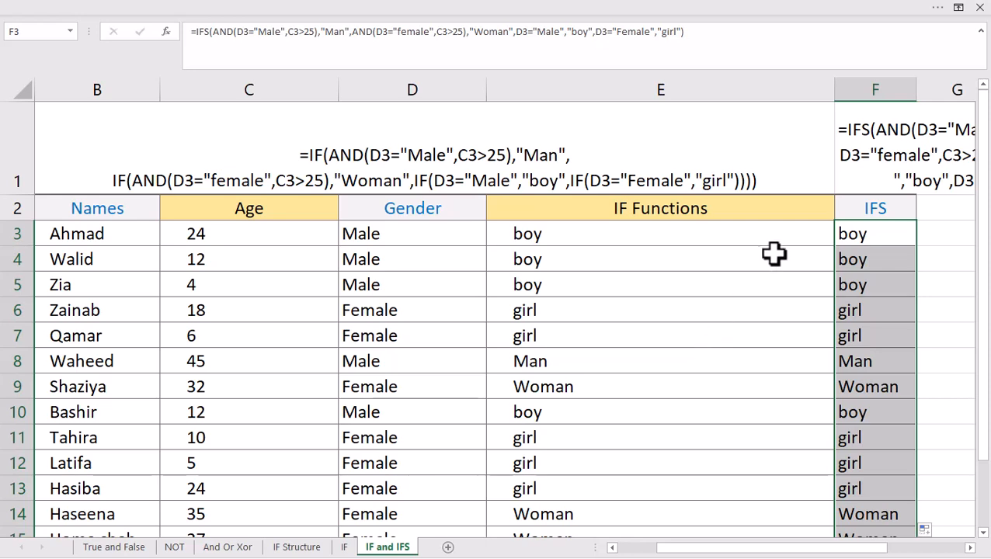
drag(833, 90, 708, 94)
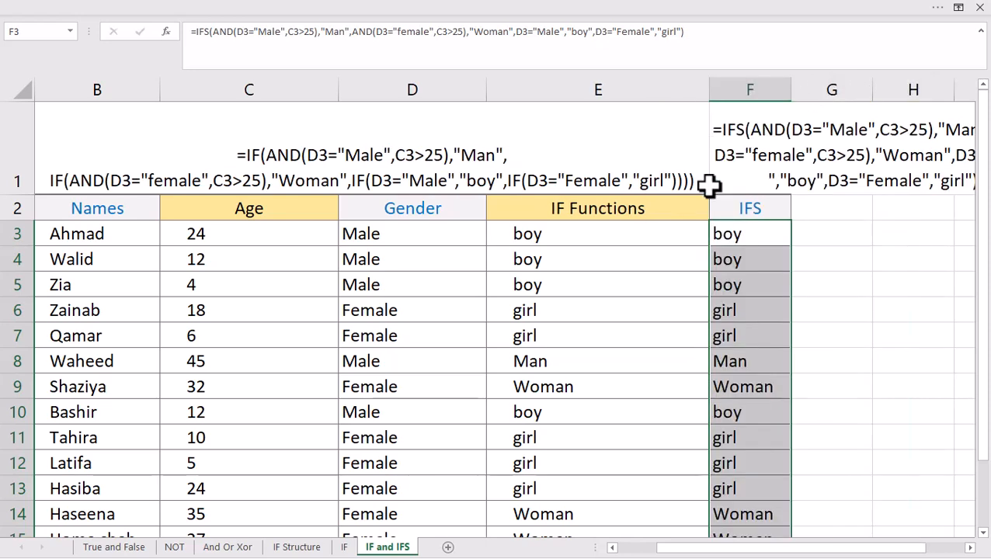
click(831, 284)
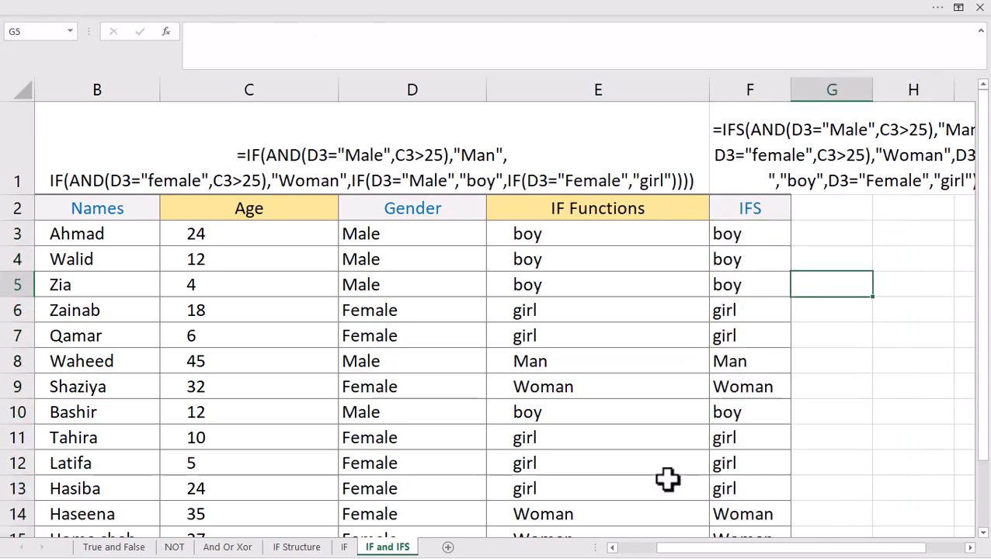